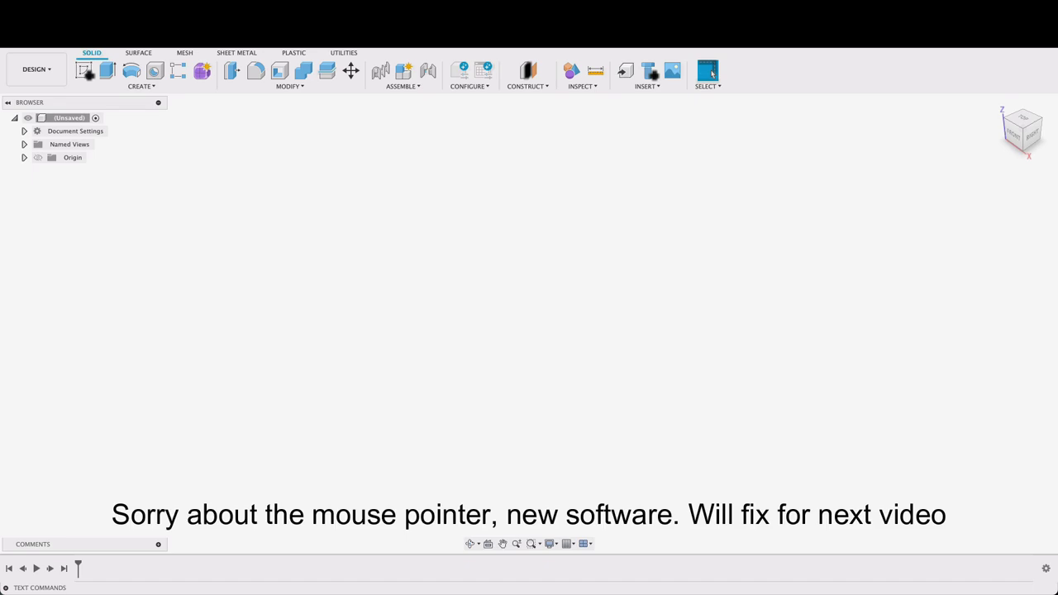
- Start a sketch on the front plane and draw a 32 mm diameter circle centred on the origin
{"action": "left_click", "coordinate": [83, 70]}
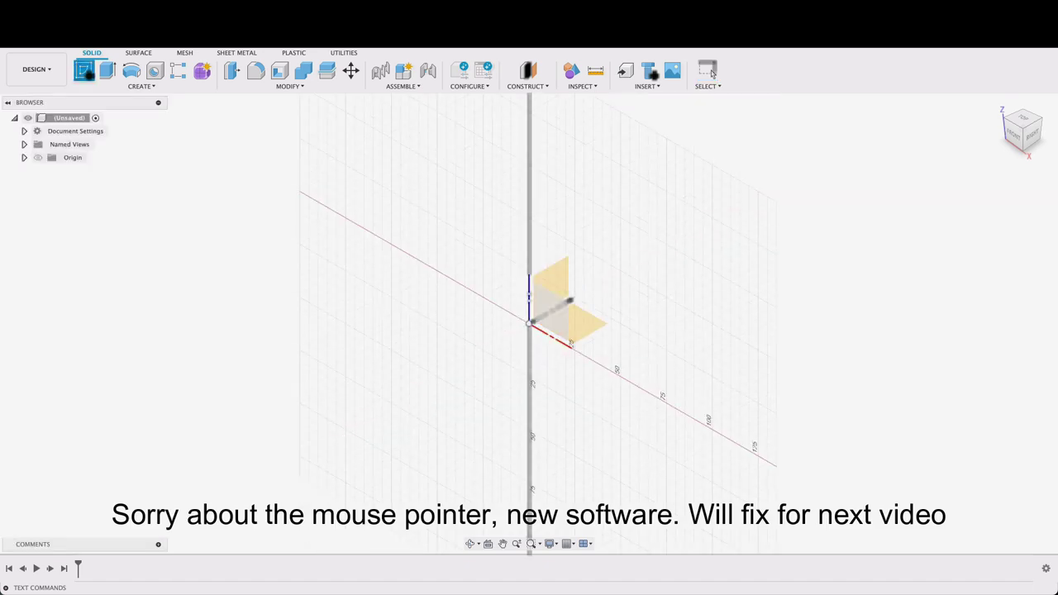
{"action": "left_click", "coordinate": [547, 310]}
{"action": "left_click", "coordinate": [558, 301]}
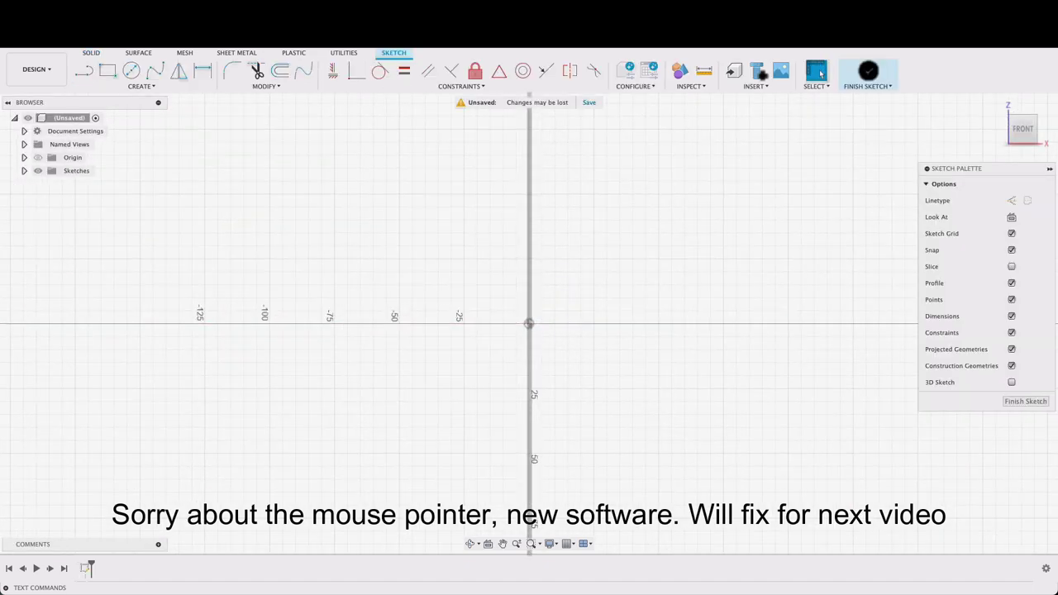
{"action": "key", "text": "c"}
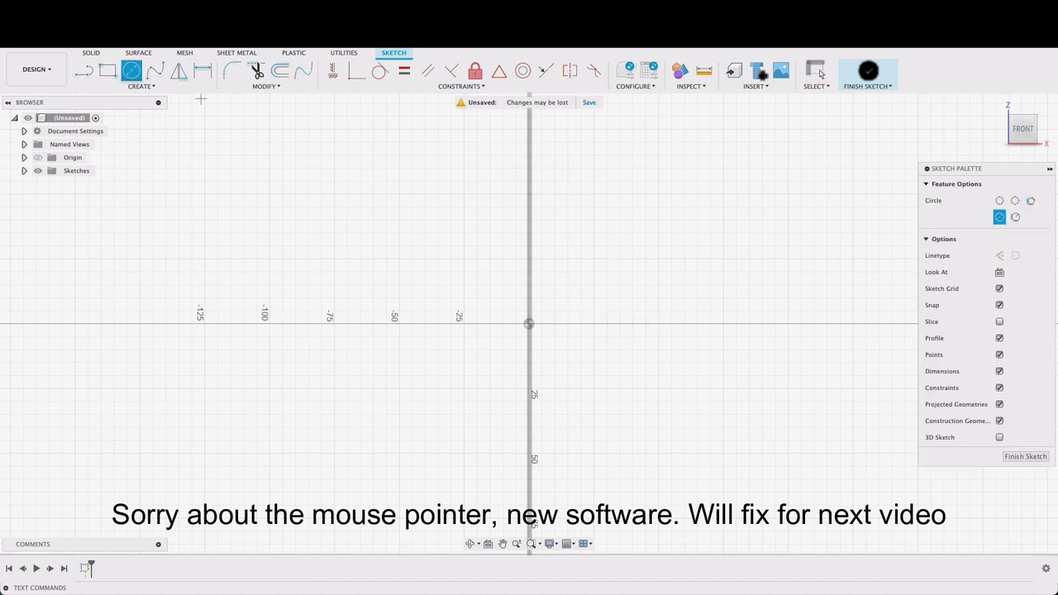
{"action": "left_click", "coordinate": [529, 323]}
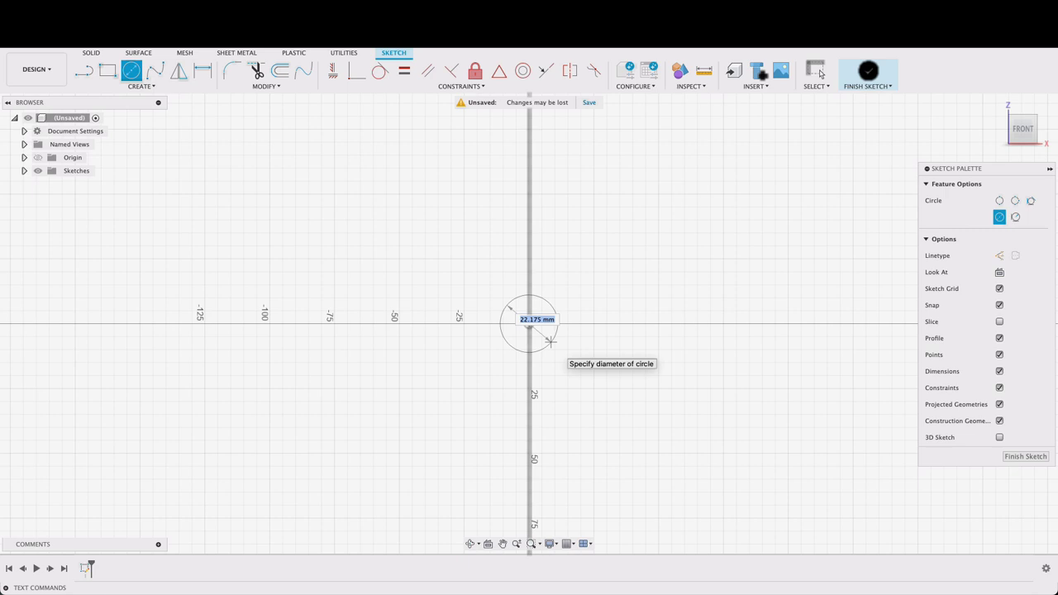
{"action": "type", "text": "32"}
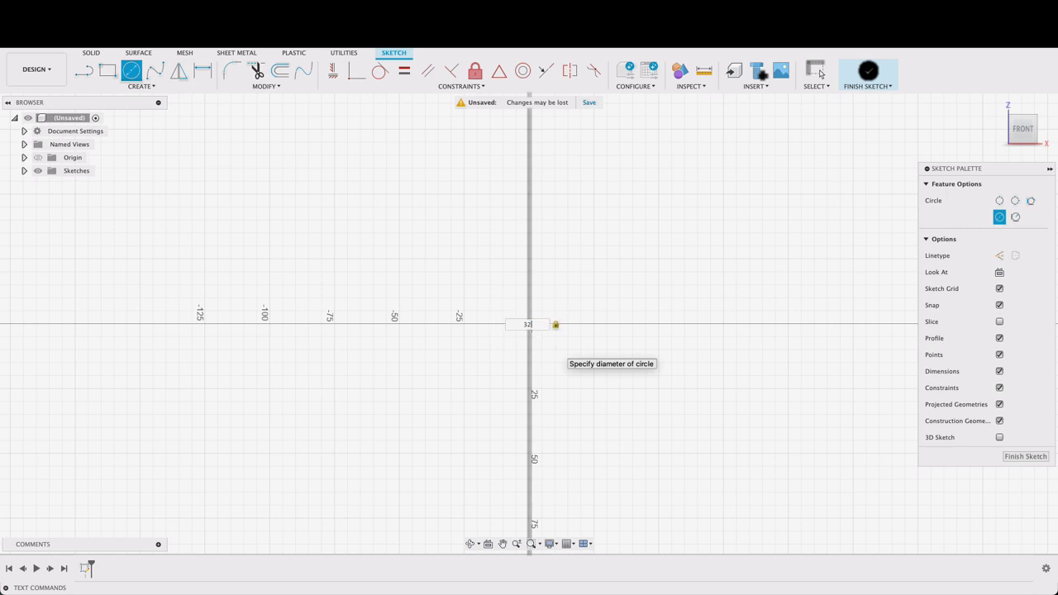
{"action": "key", "text": "Return"}
{"action": "left_click", "coordinate": [815, 71]}
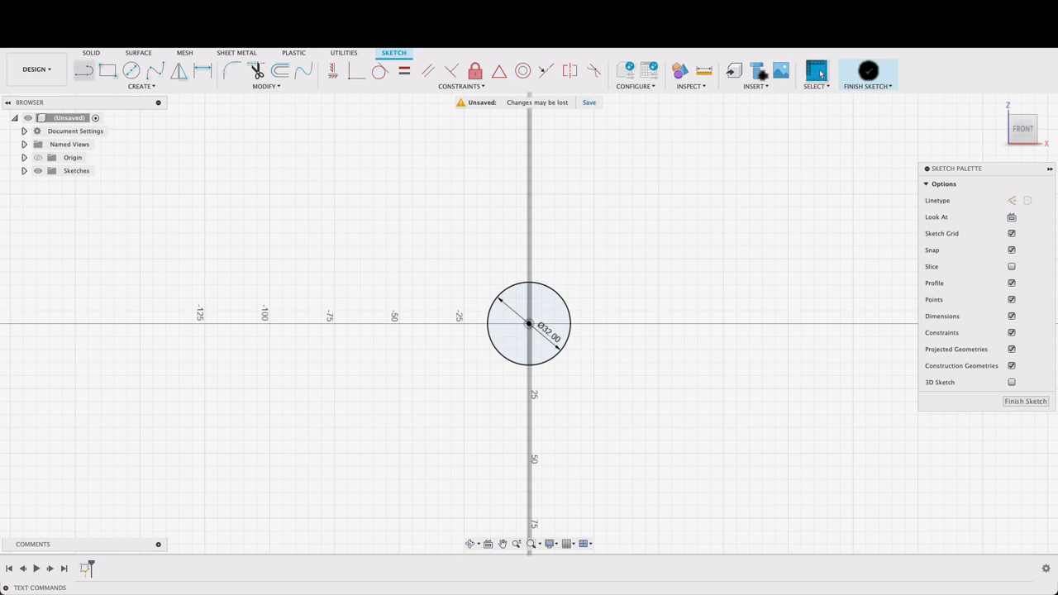
- Draw a rectangle 10 mm high and about 45 mm wide, extending right and down from the circle's topmost point
{"action": "key", "text": "r"}
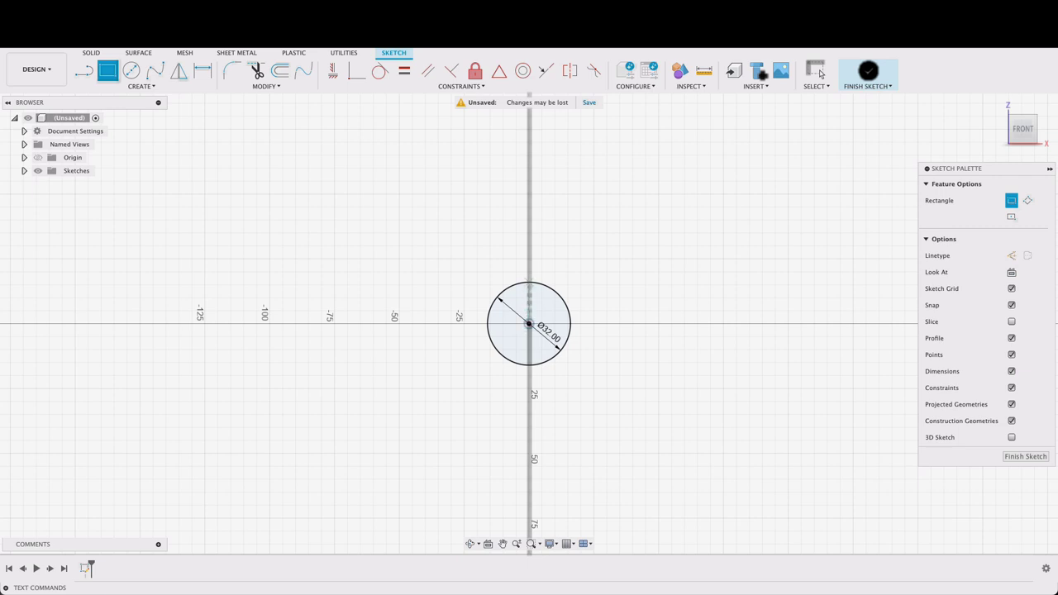
{"action": "left_click", "coordinate": [529, 282]}
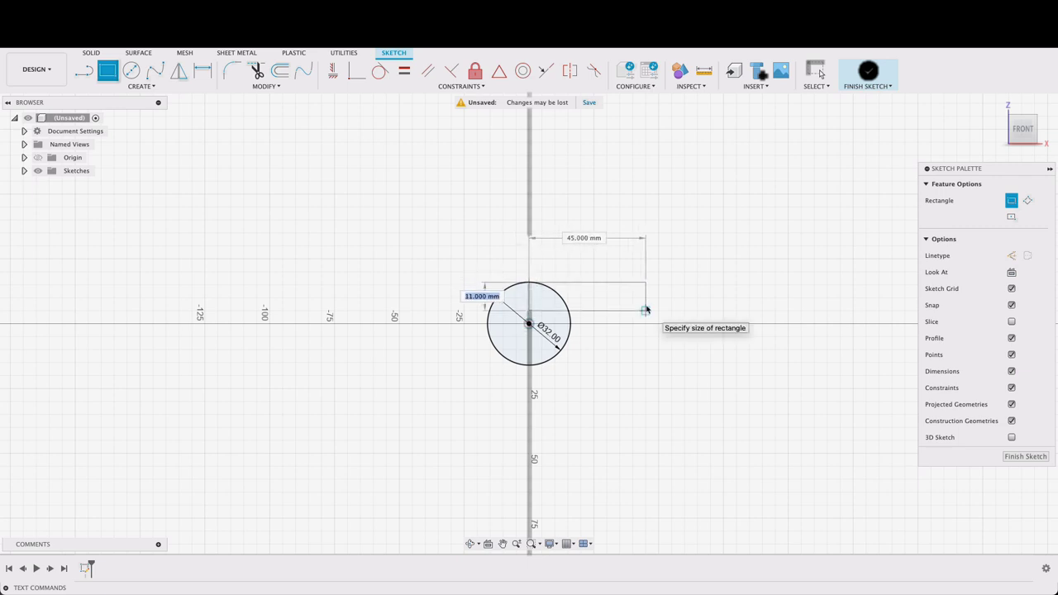
{"action": "type", "text": "10"}
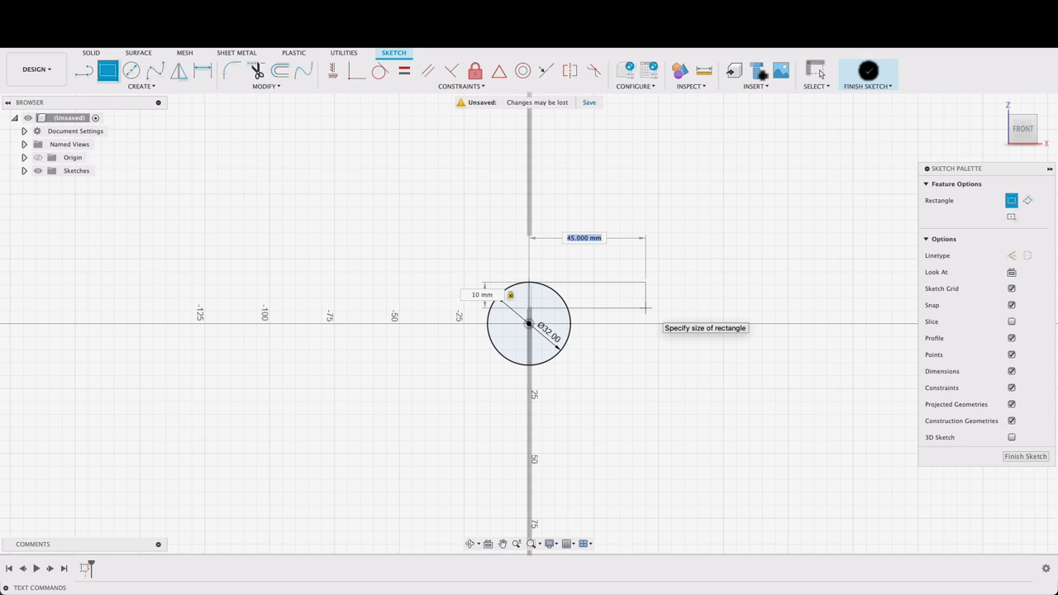
{"action": "key", "text": "Tab"}
{"action": "key", "text": "Return"}
{"action": "left_click", "coordinate": [818, 73]}
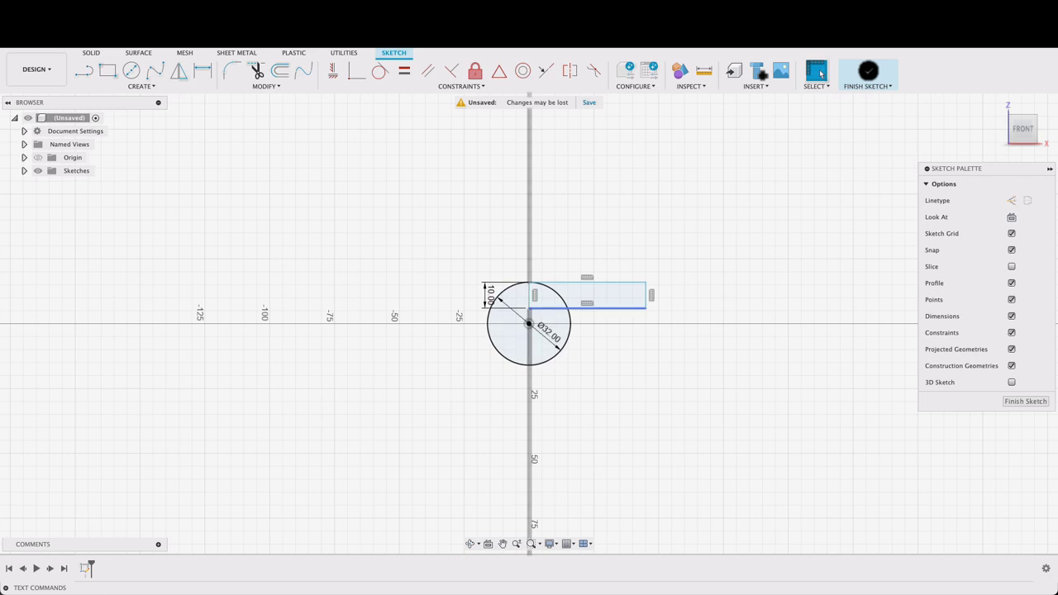
{"action": "mouse_move", "coordinate": [552, 307]}
{"action": "left_mouse_down"}
{"action": "mouse_move", "coordinate": [533, 311]}
{"action": "mouse_move", "coordinate": [552, 307]}
{"action": "left_mouse_up"}
{"action": "left_click", "coordinate": [816, 71]}
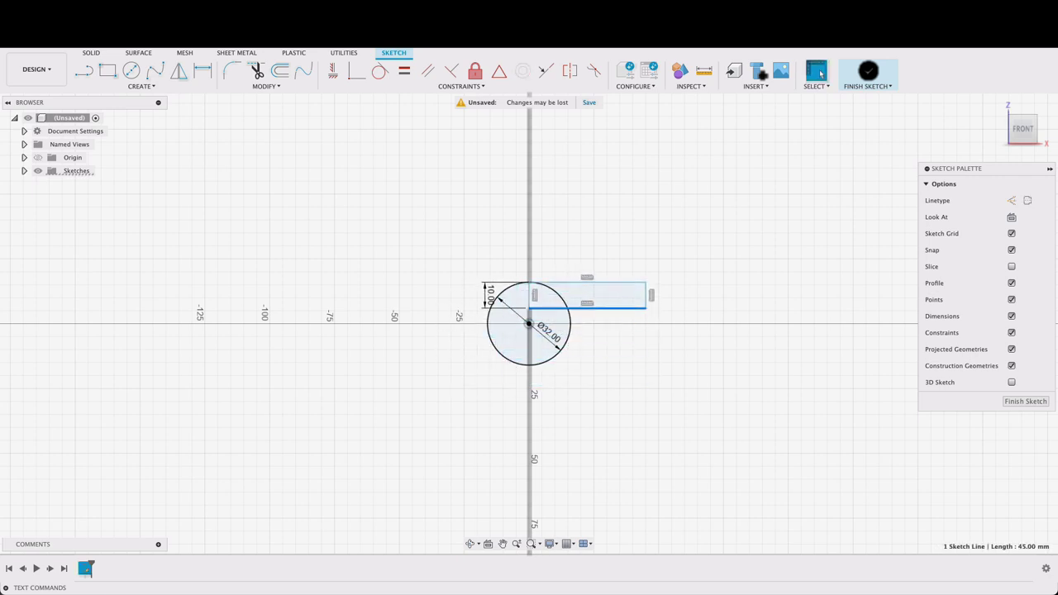
{"action": "key", "text": "d"}
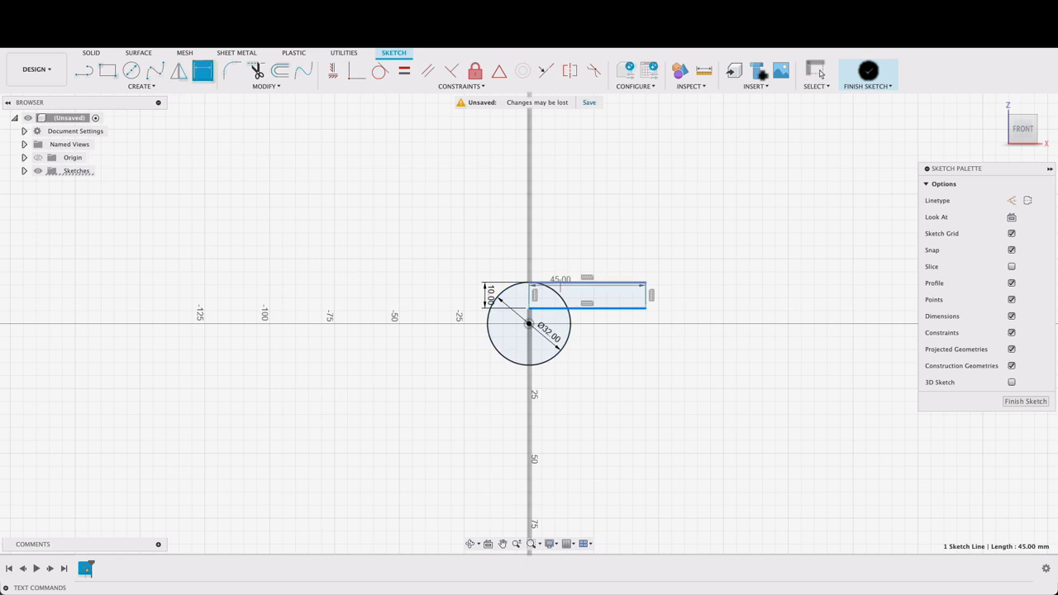
{"action": "left_click", "coordinate": [818, 73]}
- Dimension the vertical distance between the rectangle's upper edge and the circle's centre, placing it beside the circle
{"action": "key", "text": "d"}
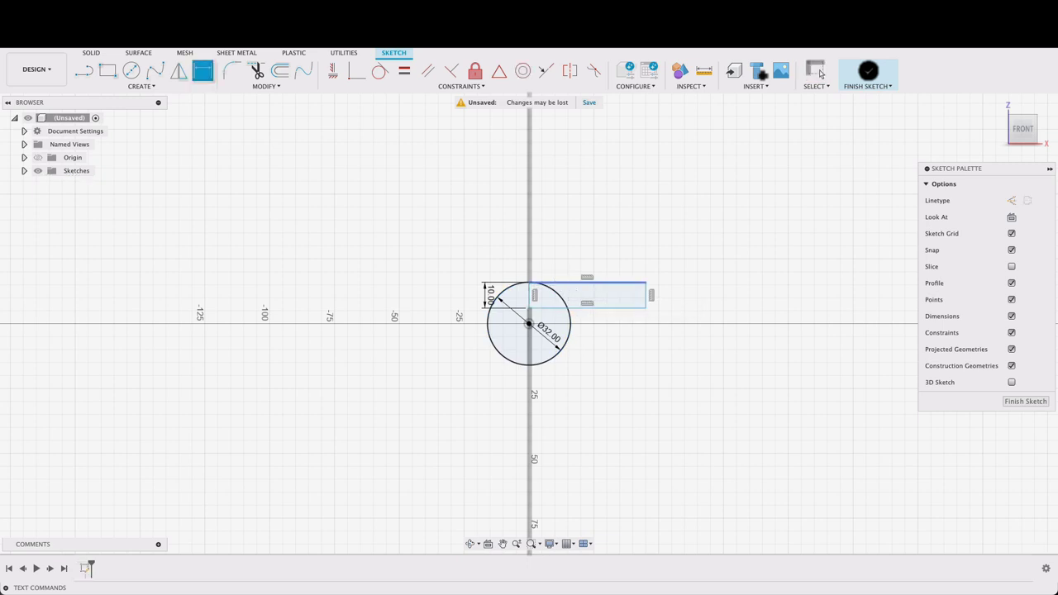
{"action": "left_click", "coordinate": [578, 282]}
{"action": "left_click", "coordinate": [530, 322]}
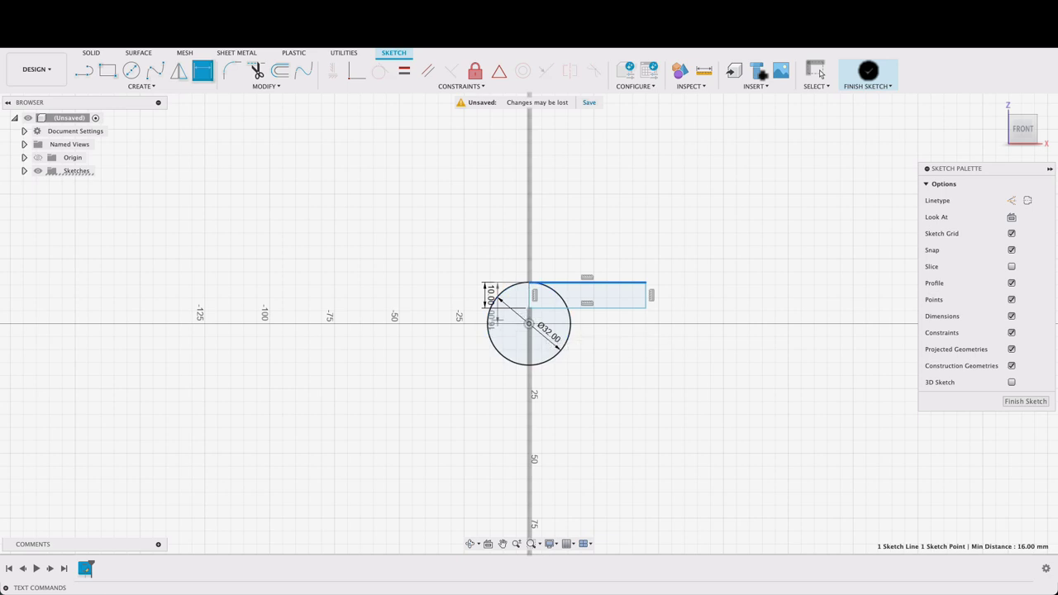
{"action": "left_click", "coordinate": [421, 307]}
{"action": "key", "text": "Return"}
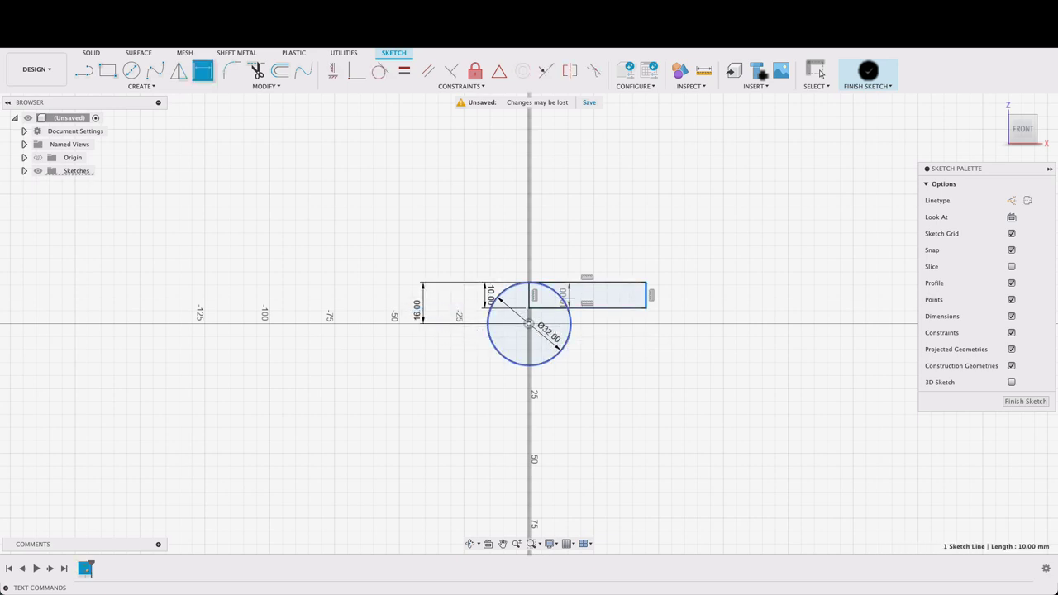
- Dimension the length of the rectangle's upper edge above the profile and finish the sketch
{"action": "left_click", "coordinate": [587, 282]}
{"action": "left_click", "coordinate": [570, 230]}
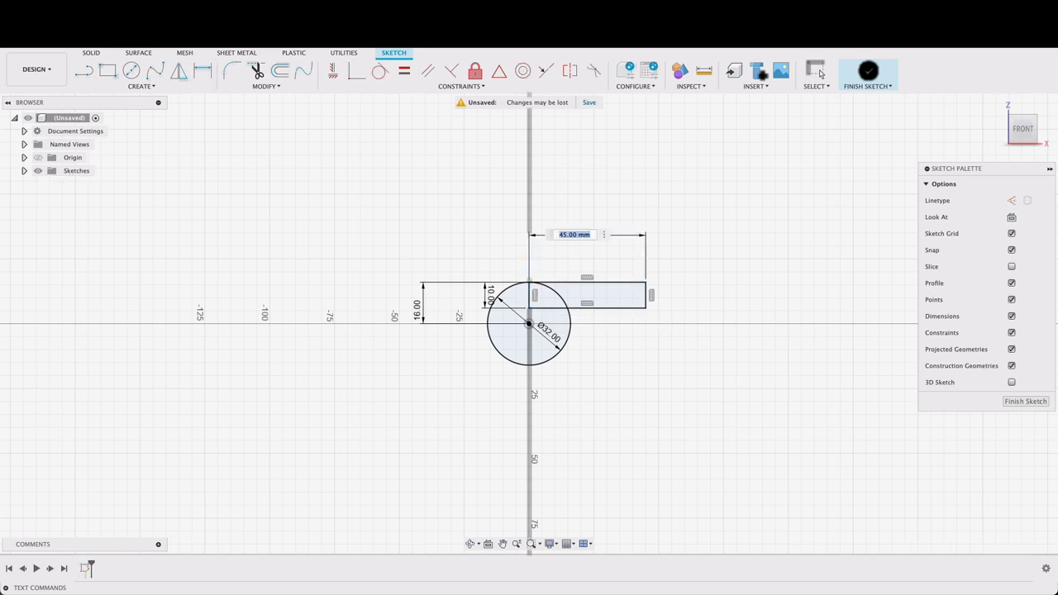
{"action": "key", "text": "Return"}
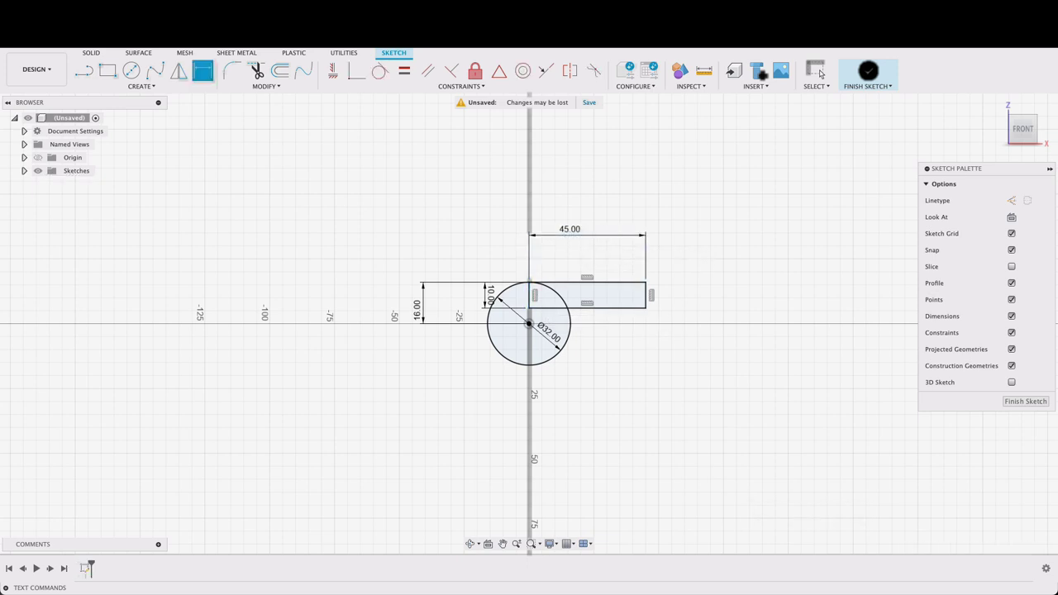
{"action": "left_click", "coordinate": [867, 71]}
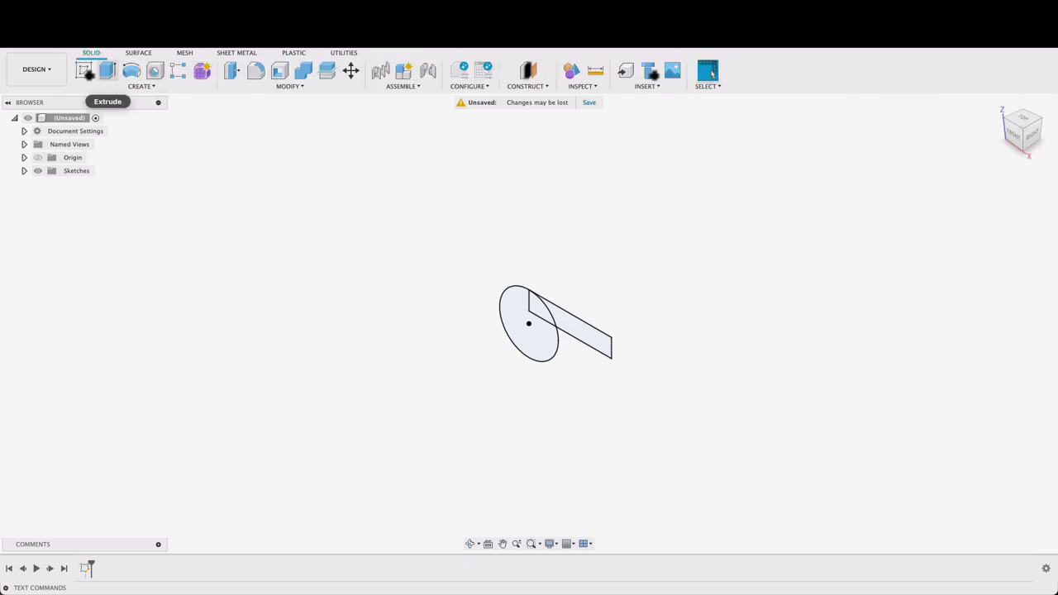
- Extrude all three profiles of the circle and rectangle symmetrically by 13 mm per side as a new body
{"action": "left_click", "coordinate": [107, 70]}
{"action": "left_click", "coordinate": [522, 329]}
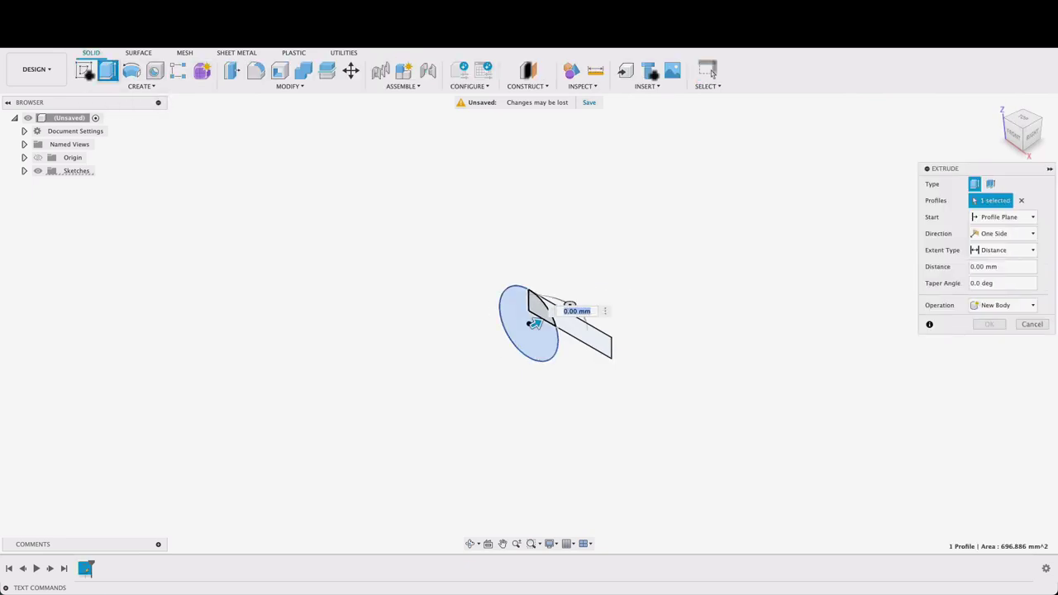
{"action": "left_click", "coordinate": [541, 308]}
{"action": "left_click", "coordinate": [577, 326]}
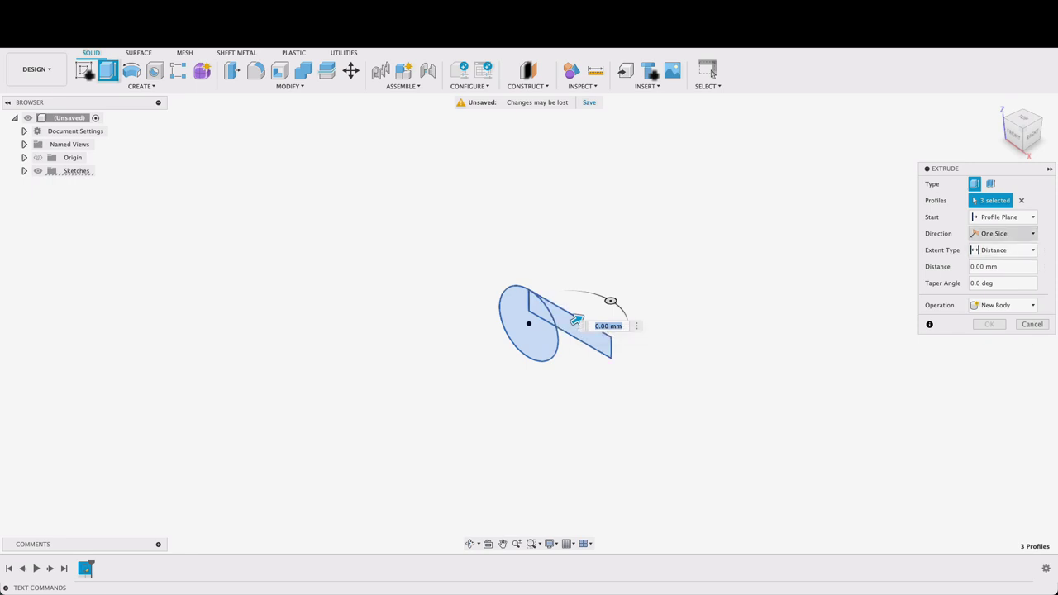
{"action": "left_click", "coordinate": [1002, 233]}
{"action": "left_click", "coordinate": [995, 264]}
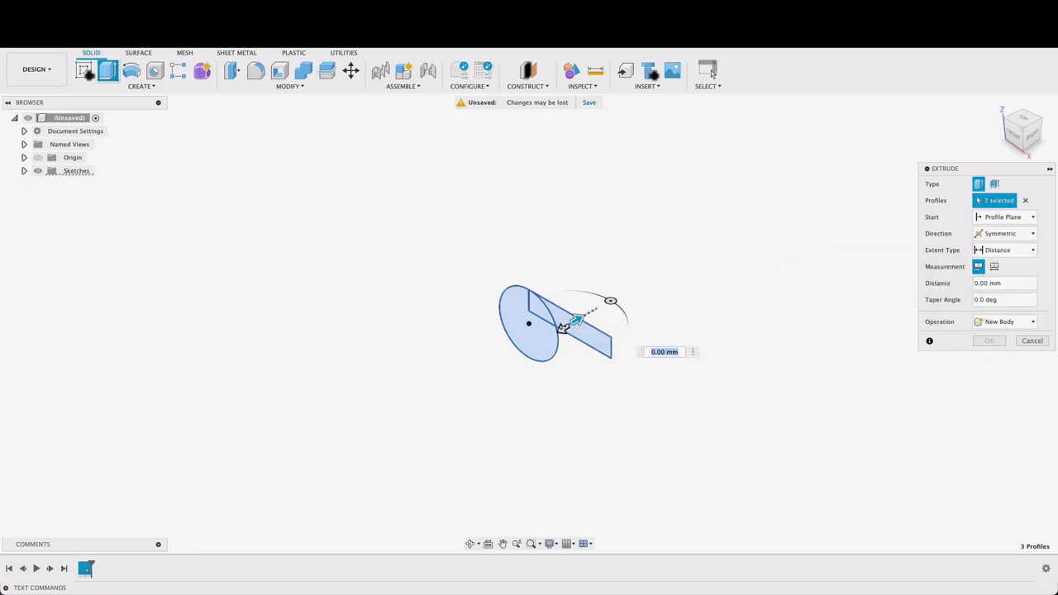
{"action": "left_click_drag", "start_coordinate": [578, 318], "coordinate": [601, 304]}
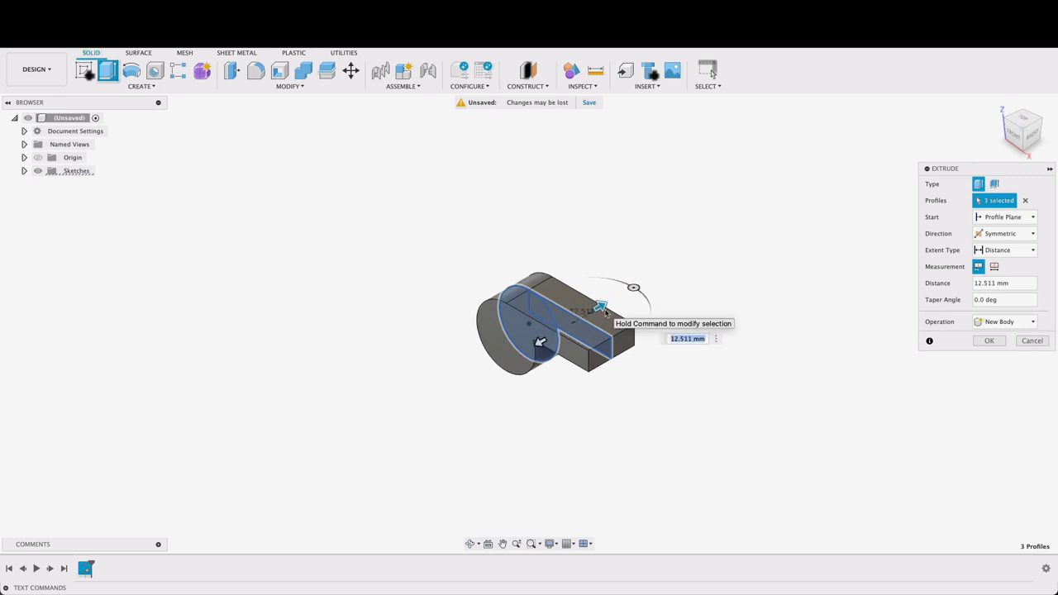
{"action": "key", "text": "Return"}
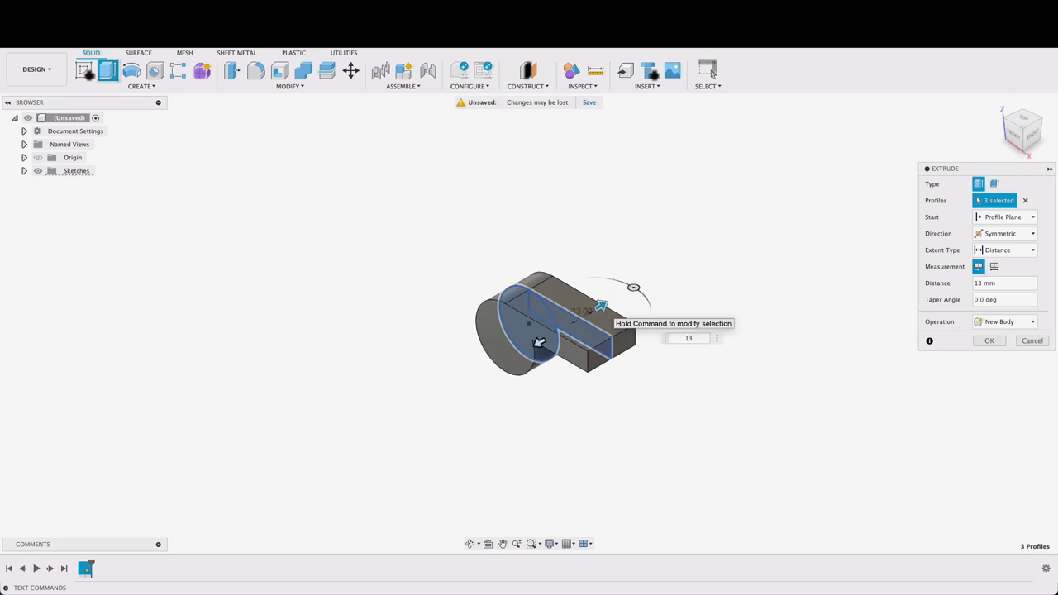
{"action": "key", "text": "Return"}
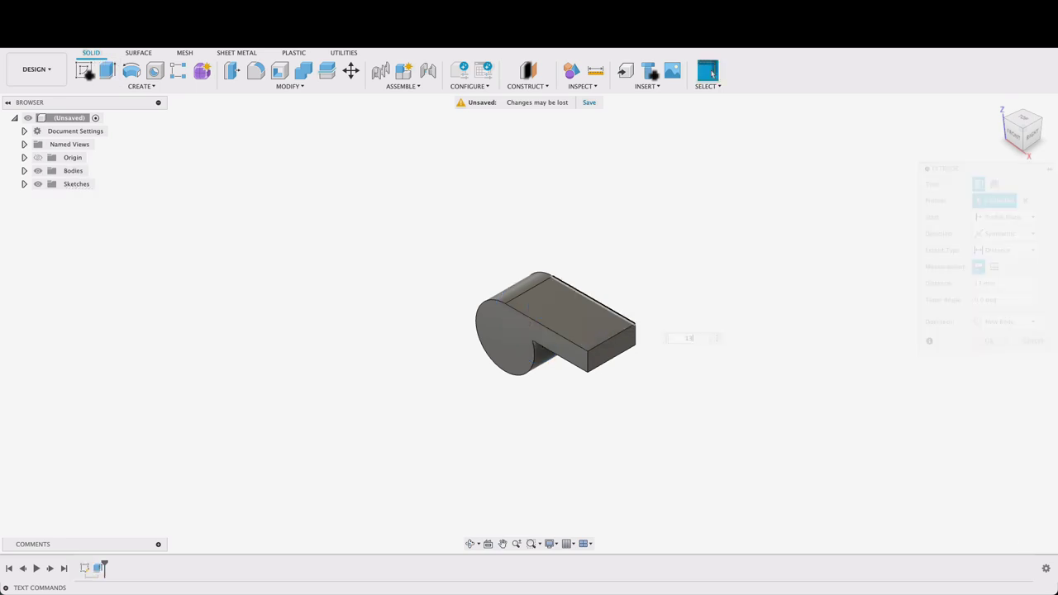
- Shell the body with a 2 mm inside thickness, removing the rectangular end face of the mouthpiece
{"action": "middle_click_drag", "start_coordinate": [525, 325], "coordinate": [618, 338], "text": "shift"}
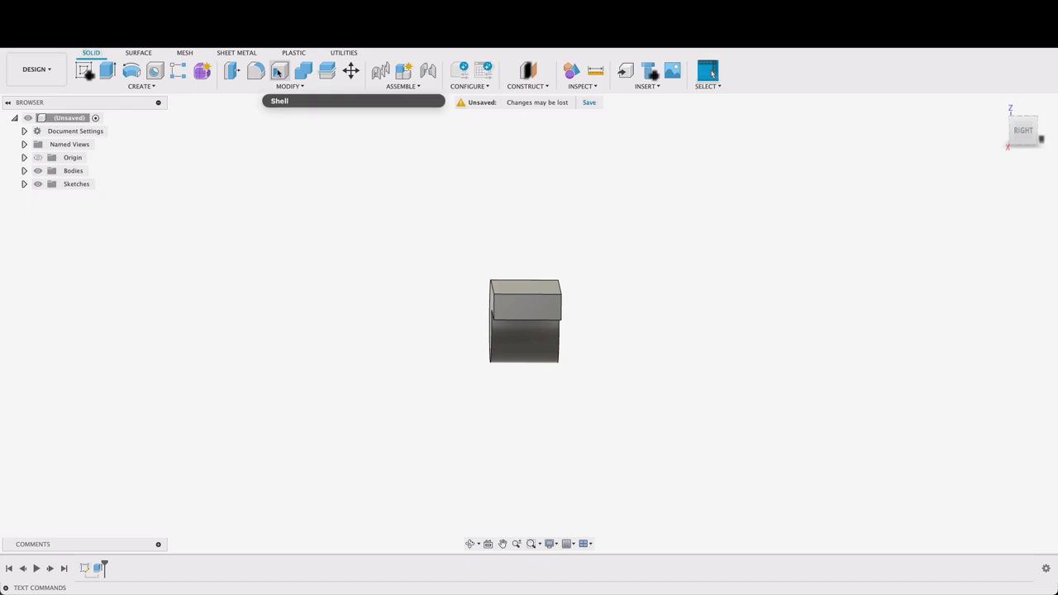
{"action": "left_click", "coordinate": [279, 71]}
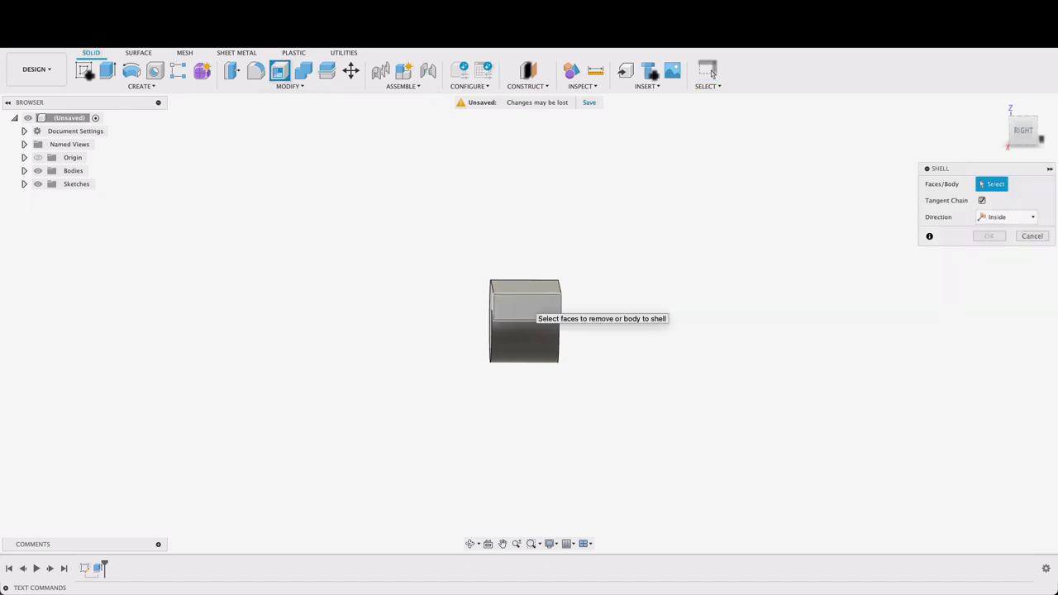
{"action": "left_click", "coordinate": [527, 308]}
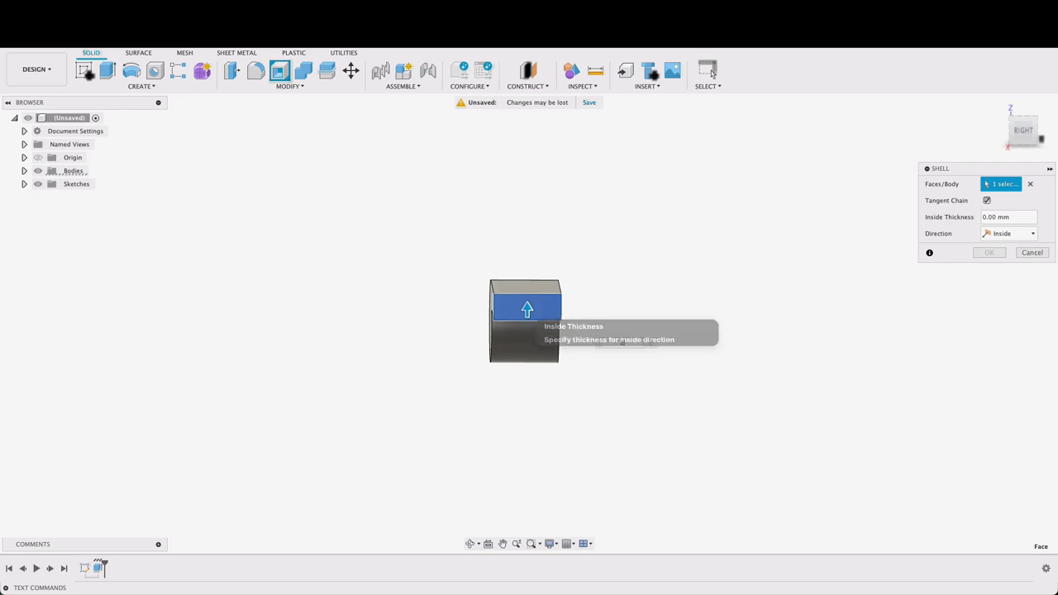
{"action": "type", "text": "2"}
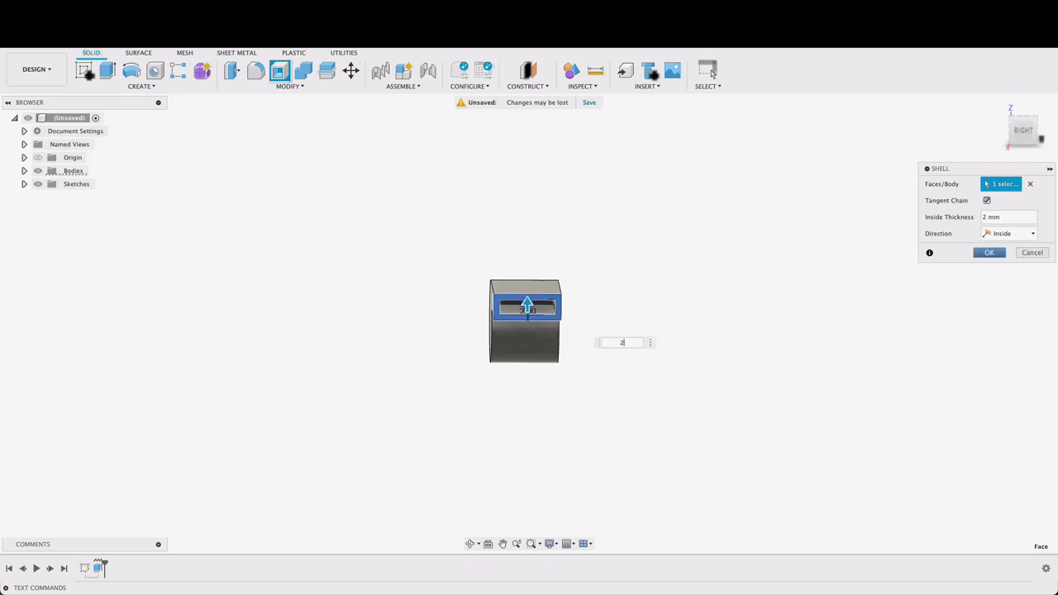
{"action": "left_click", "coordinate": [1000, 255]}
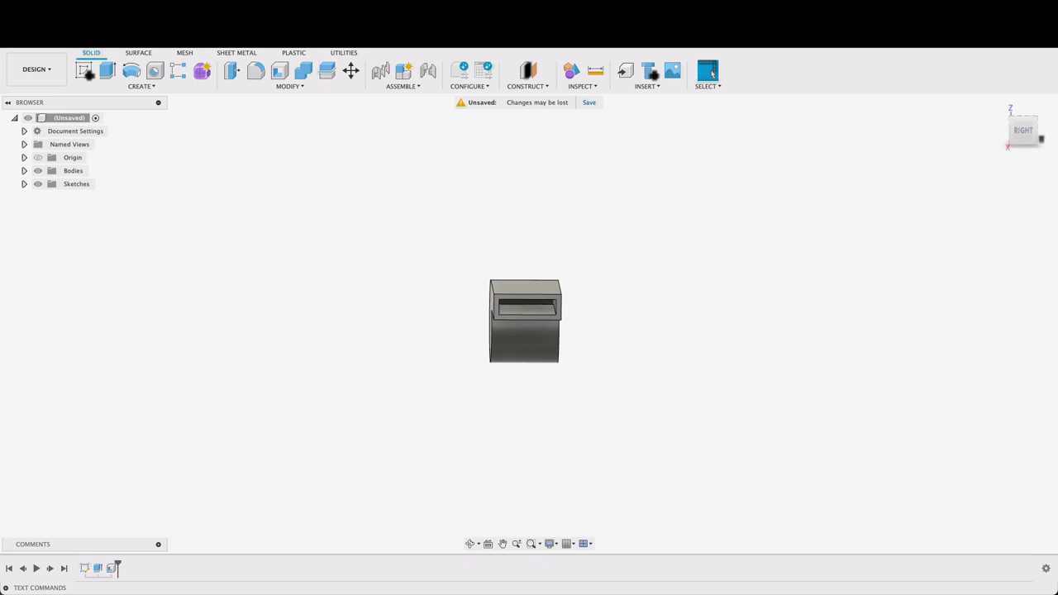
- Examine the hollow interior with a section analysis parallel to the body's flat side face, then close it without keeping the section
{"action": "middle_click_drag", "start_coordinate": [524, 325], "coordinate": [591, 331], "text": "shift"}
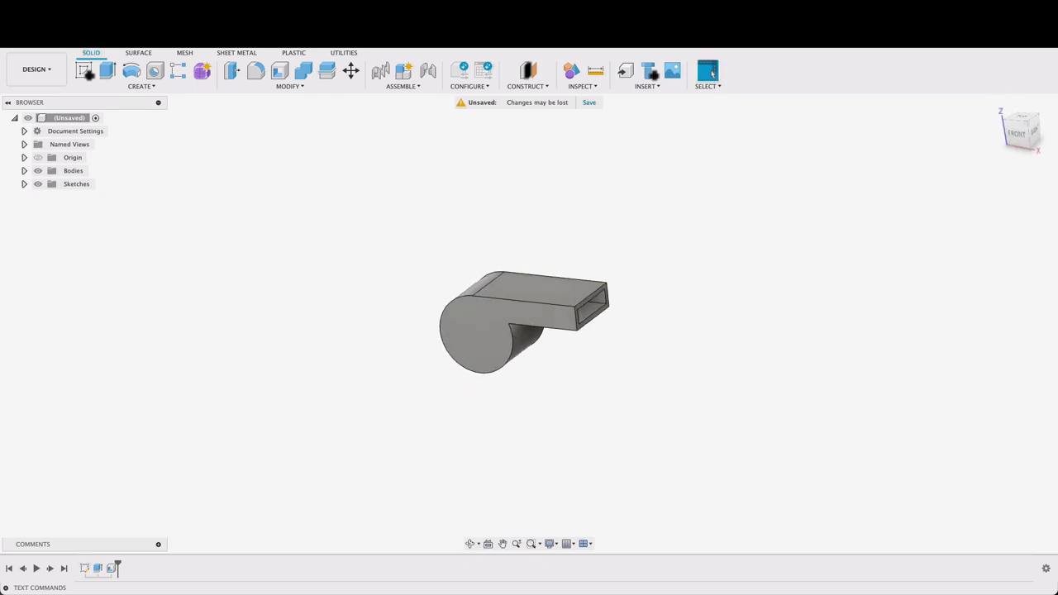
{"action": "left_click", "coordinate": [581, 86]}
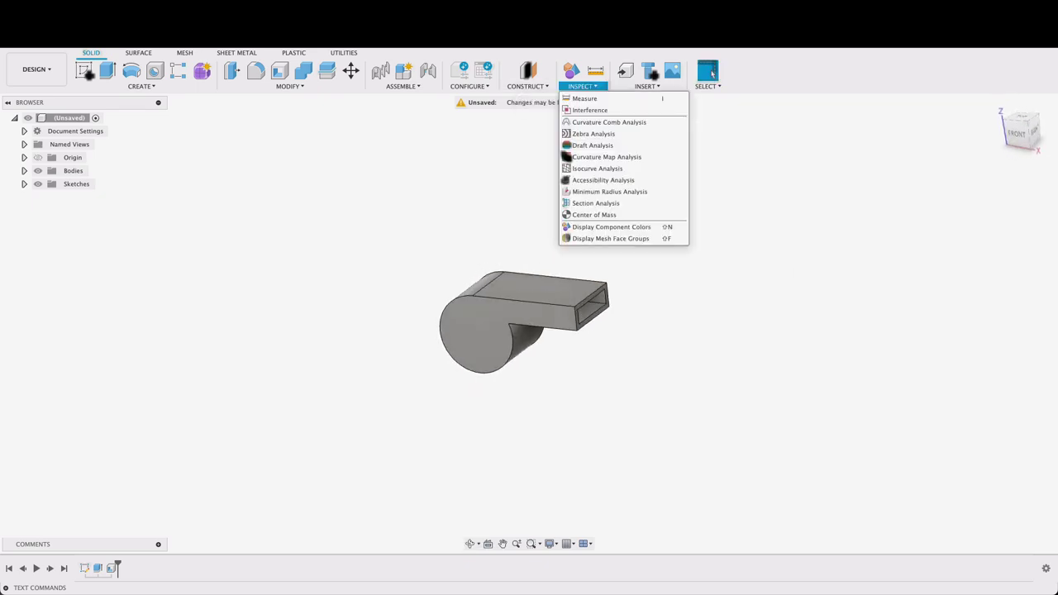
{"action": "left_click", "coordinate": [595, 203]}
{"action": "middle_click_drag", "start_coordinate": [591, 331], "coordinate": [487, 310], "text": "shift"}
{"action": "left_click", "coordinate": [566, 310]}
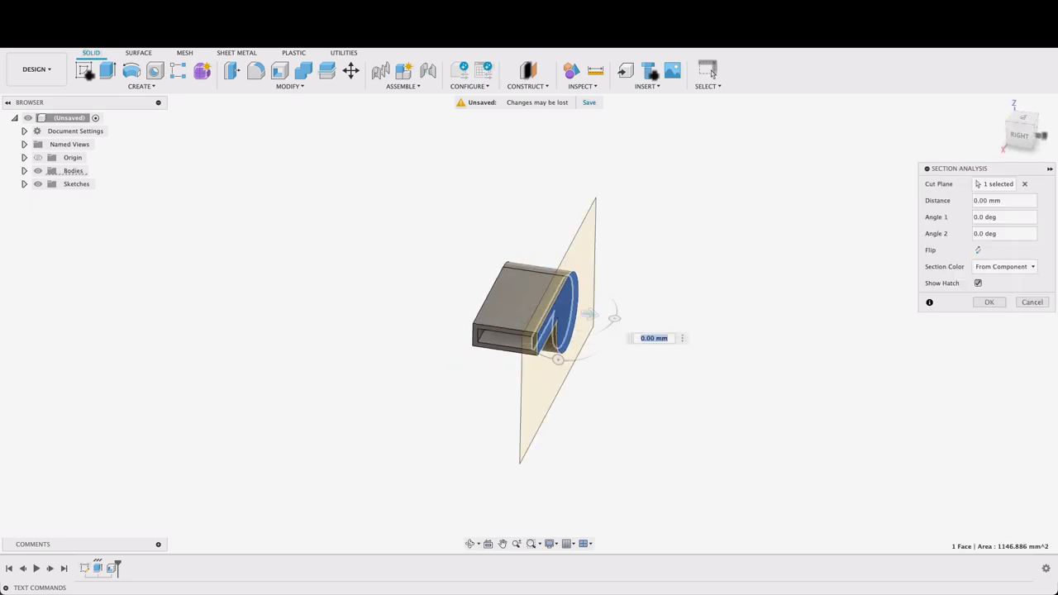
{"action": "left_click_drag", "start_coordinate": [589, 314], "coordinate": [557, 310]}
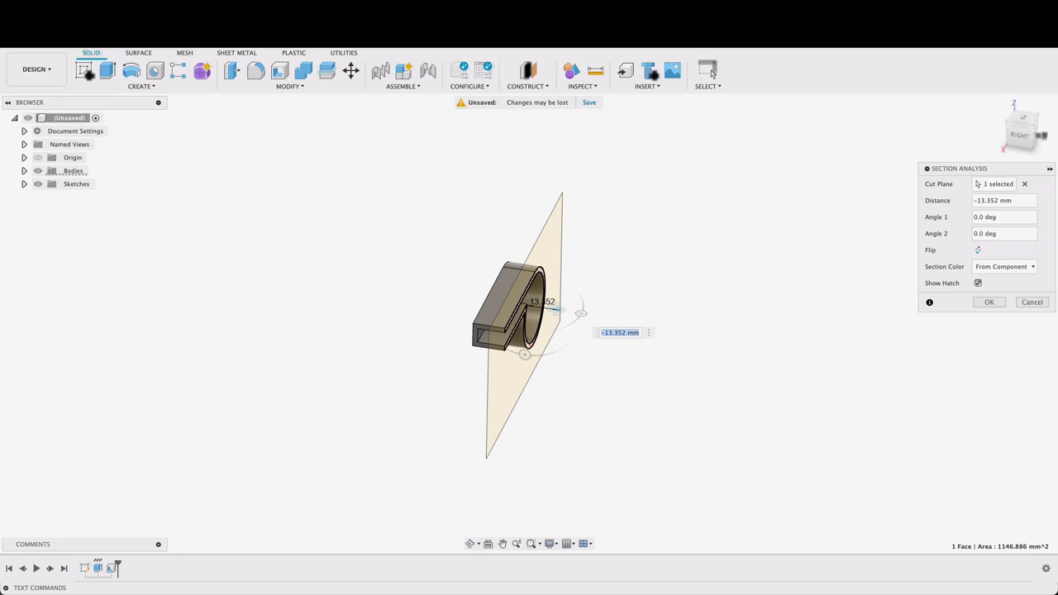
{"action": "middle_click_drag", "start_coordinate": [581, 311], "coordinate": [524, 326], "text": "shift"}
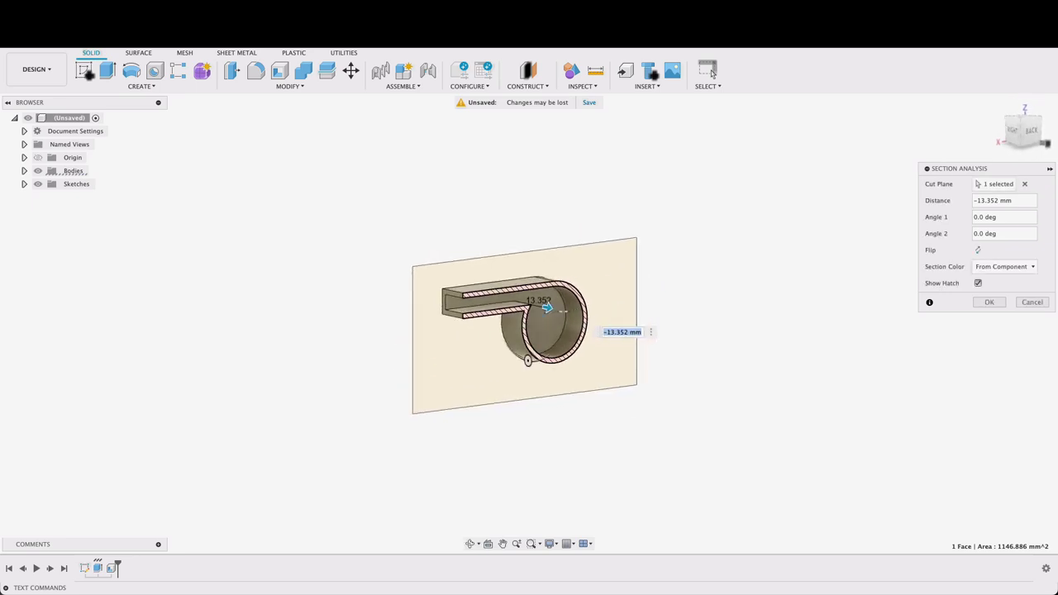
{"action": "mouse_move", "coordinate": [547, 307]}
{"action": "left_mouse_down"}
{"action": "mouse_move", "coordinate": [570, 313]}
{"action": "mouse_move", "coordinate": [533, 305]}
{"action": "mouse_move", "coordinate": [575, 314]}
{"action": "left_mouse_up"}
{"action": "key", "text": "Escape"}
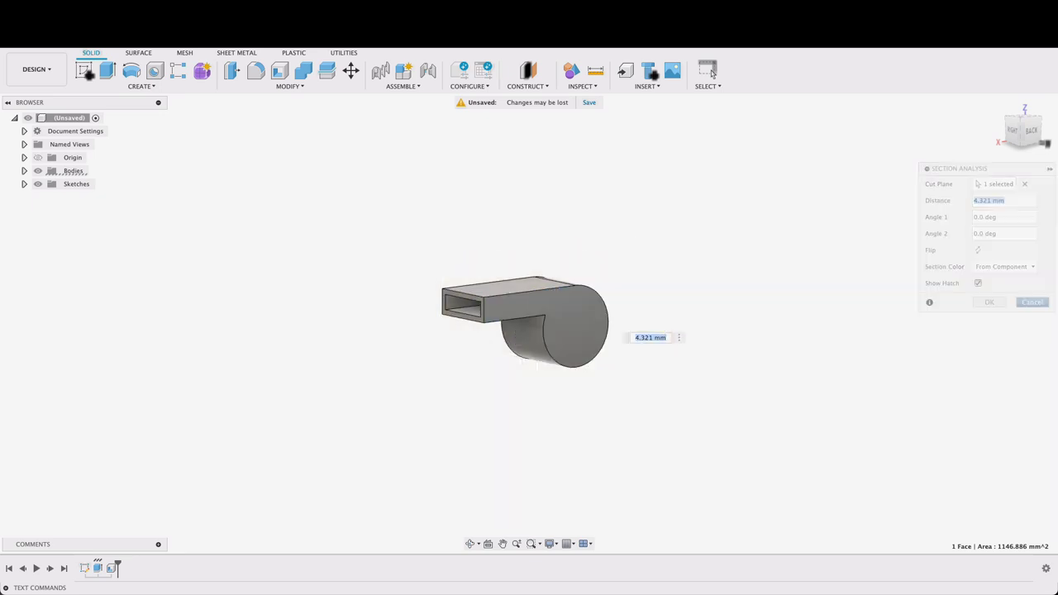
- Start a sketch on the whistle's flat top face and draw a rectangle about 7 mm high just below the curved section
{"action": "middle_click_drag", "start_coordinate": [576, 314], "coordinate": [703, 339], "text": "shift"}
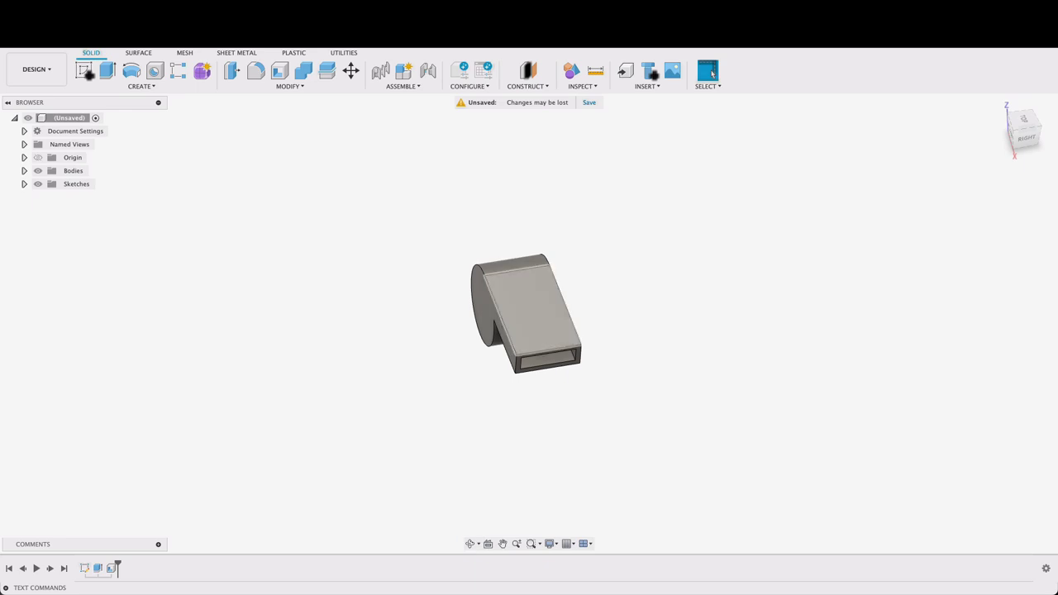
{"action": "scroll", "coordinate": [711, 73], "scroll_direction": "right", "scroll_amount": 3, "text": "shift"}
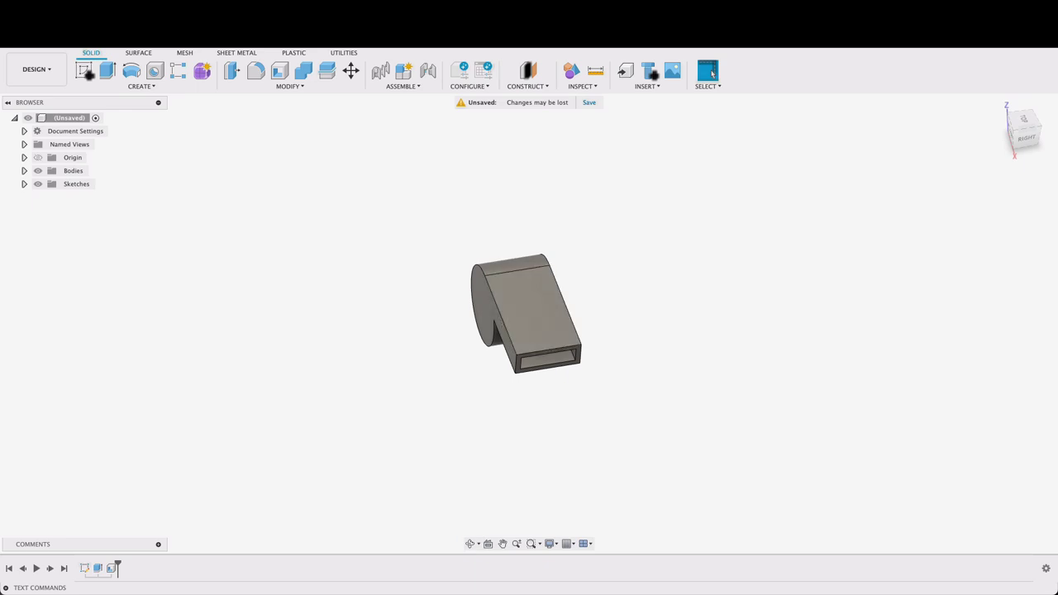
{"action": "left_click", "coordinate": [85, 71]}
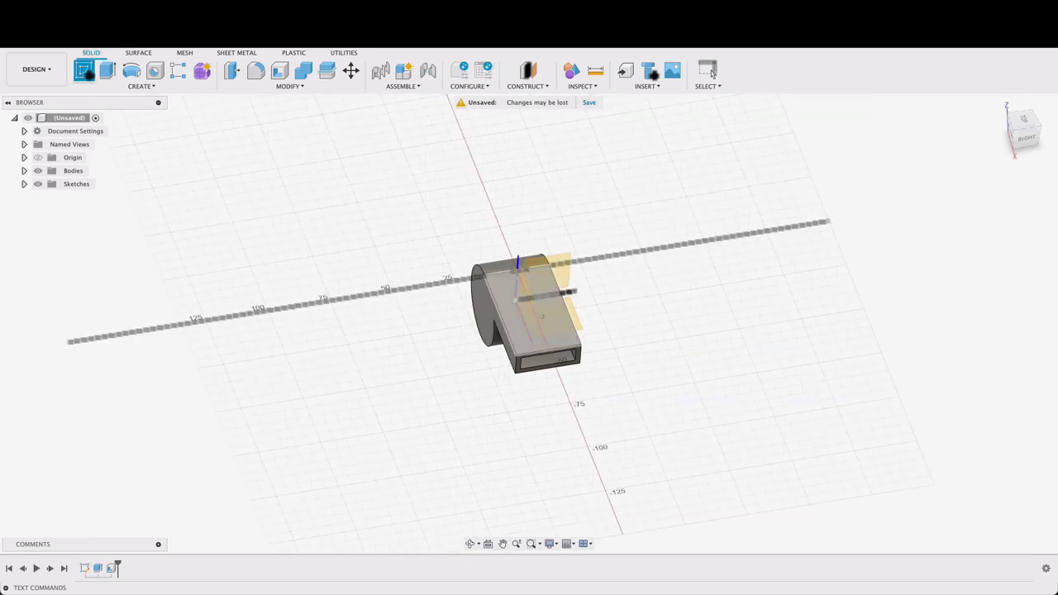
{"action": "left_click", "coordinate": [539, 319]}
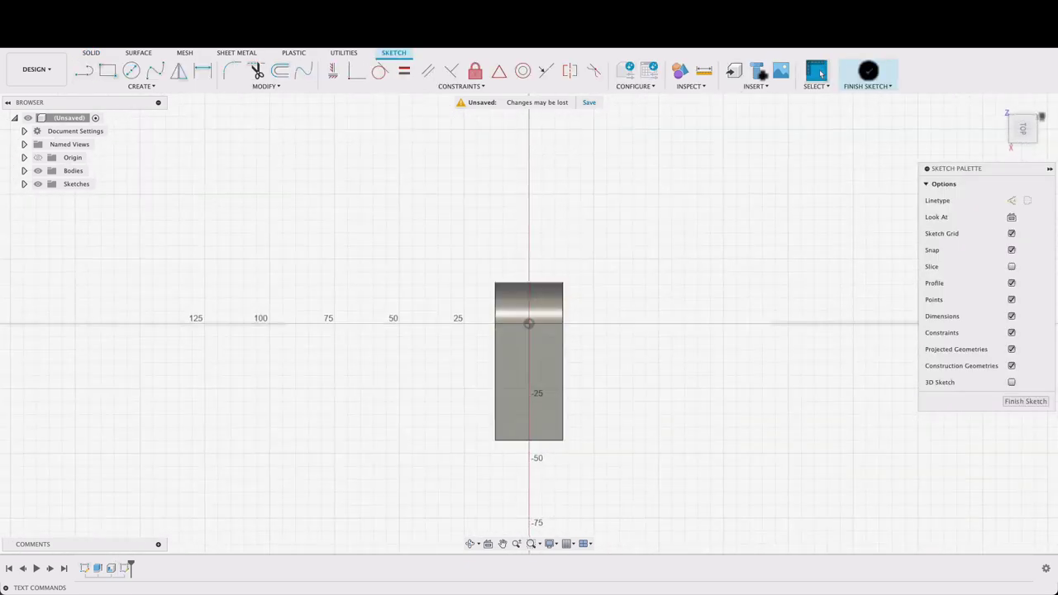
{"action": "key", "text": "r"}
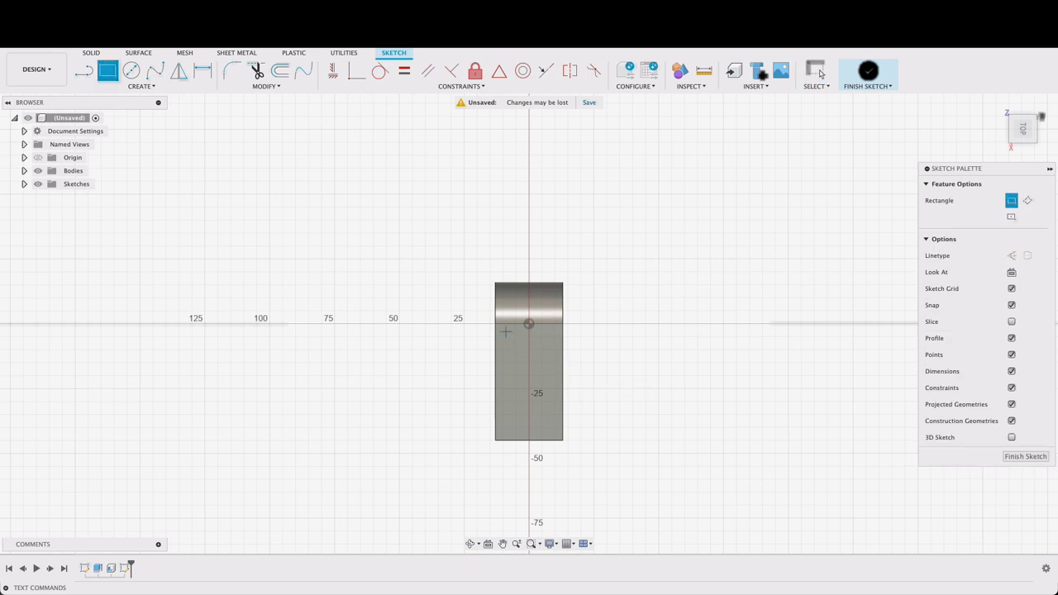
{"action": "left_click", "coordinate": [506, 332]}
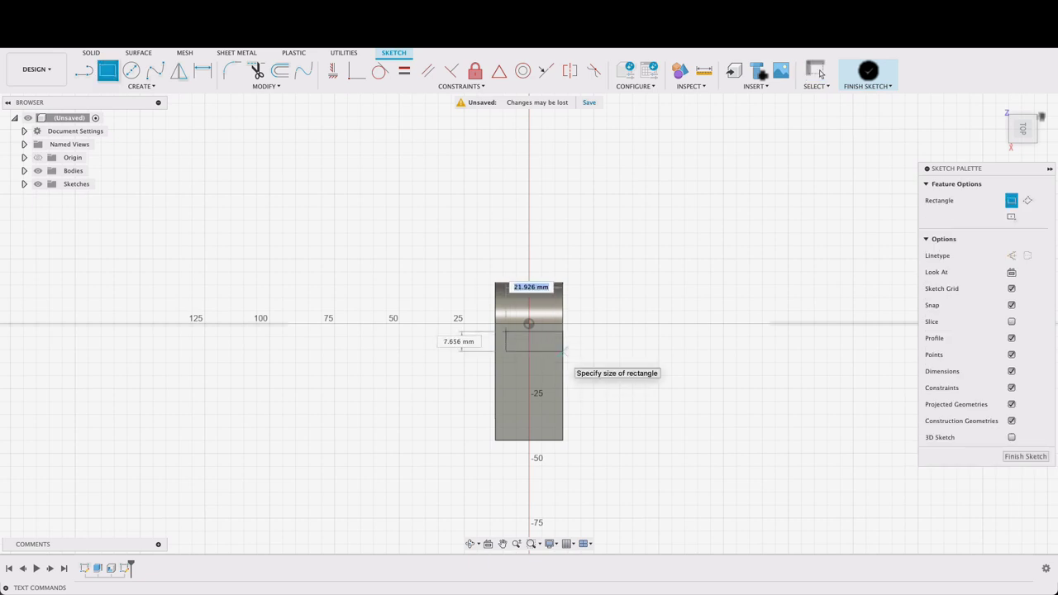
{"action": "left_click", "coordinate": [554, 348]}
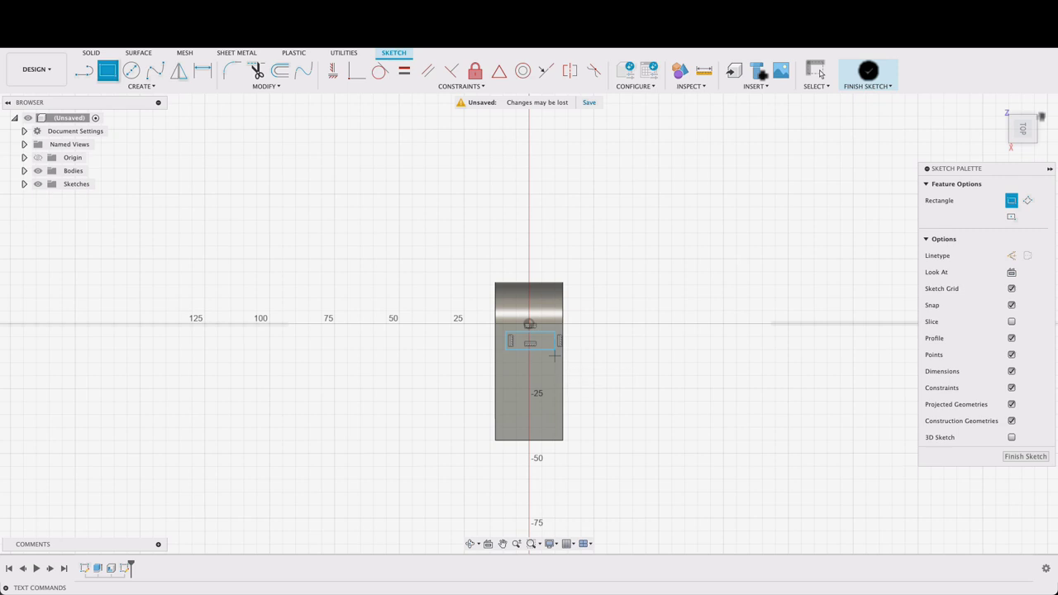
- Constrain the rectangle's upper edge coincident with the sketch origin
{"action": "left_click", "coordinate": [816, 72]}
{"action": "left_click", "coordinate": [530, 331]}
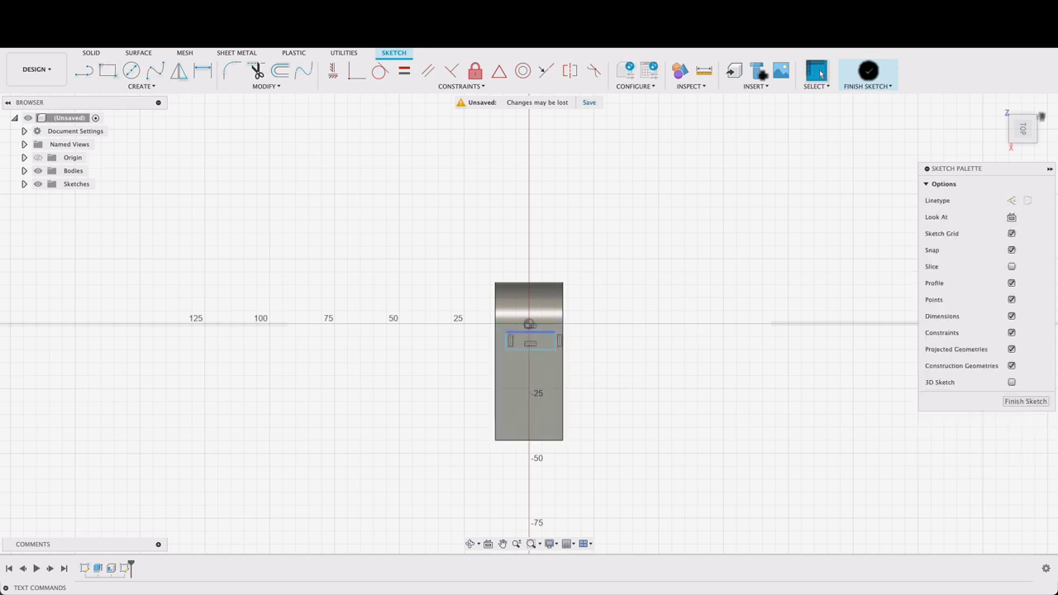
{"action": "left_click", "coordinate": [357, 72]}
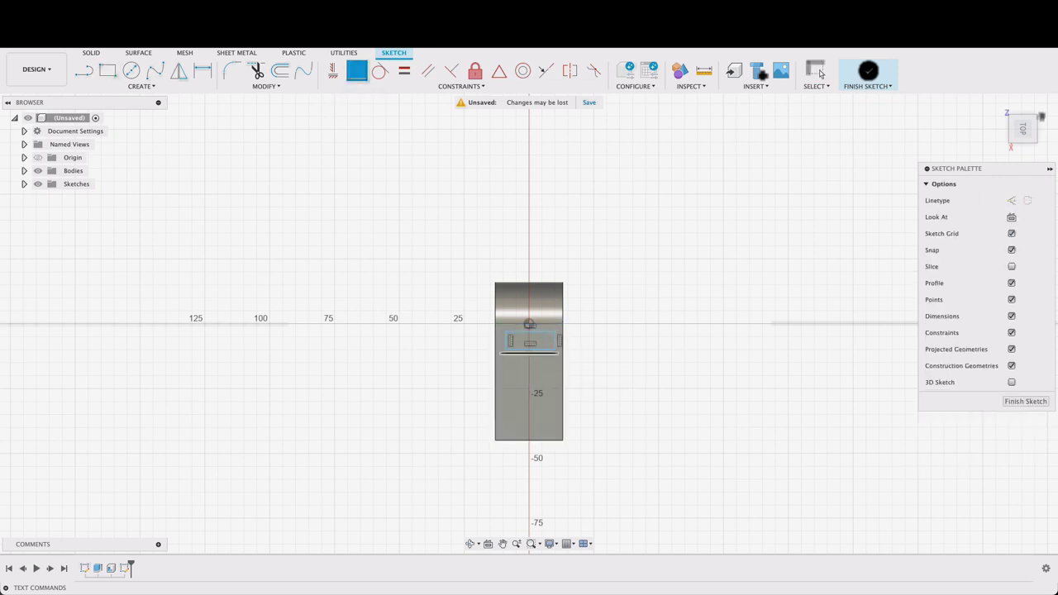
{"action": "left_click", "coordinate": [538, 332]}
{"action": "left_click", "coordinate": [529, 324]}
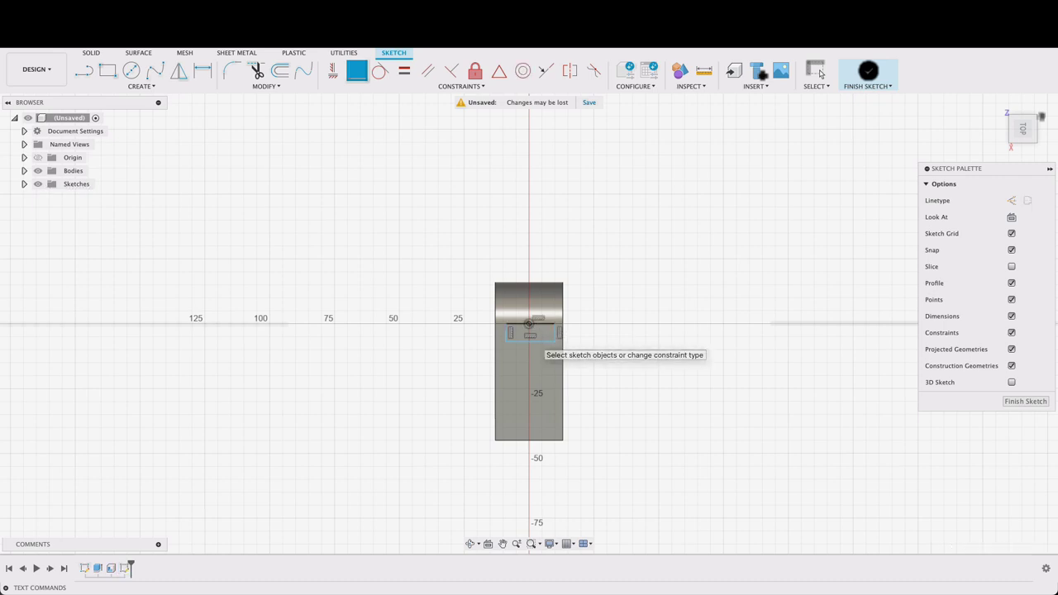
- Dimension the rectangle's right edge 4 mm from the body's right edge
{"action": "key", "text": "d"}
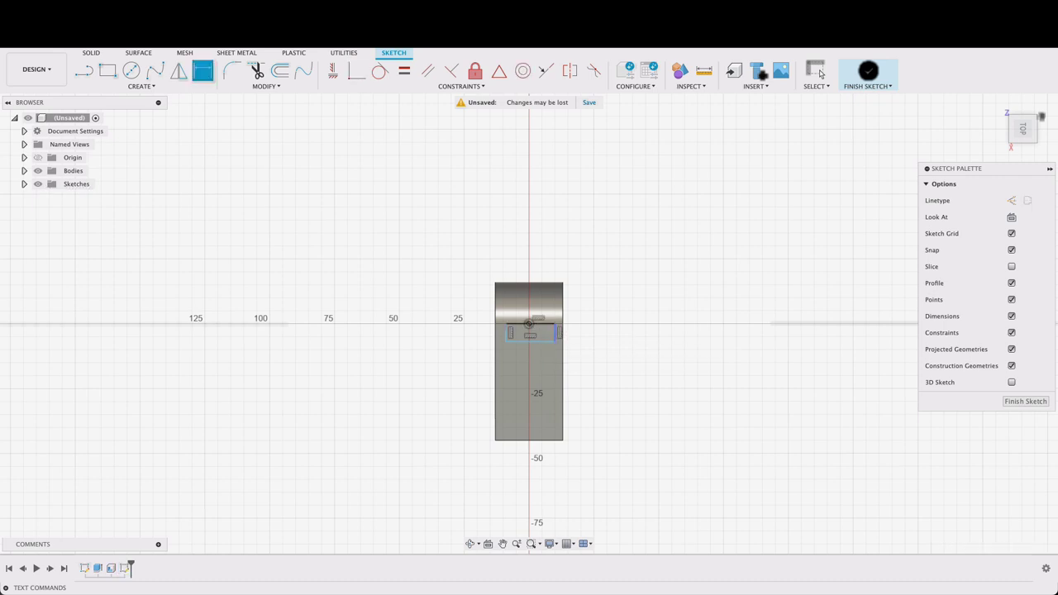
{"action": "left_click", "coordinate": [555, 334]}
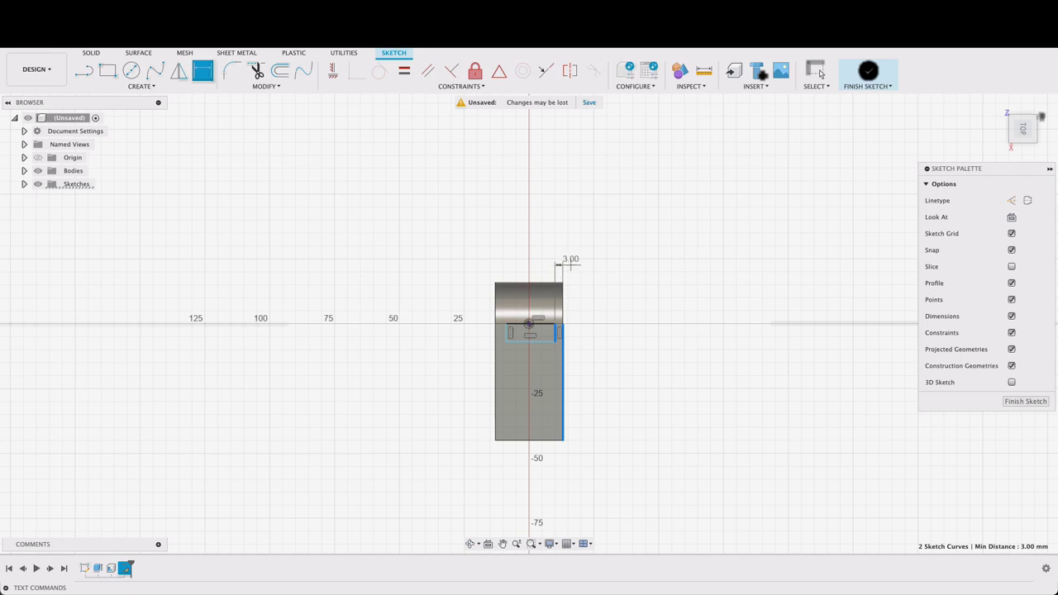
{"action": "left_click", "coordinate": [570, 258]}
{"action": "type", "text": "4"}
{"action": "key", "text": "Return"}
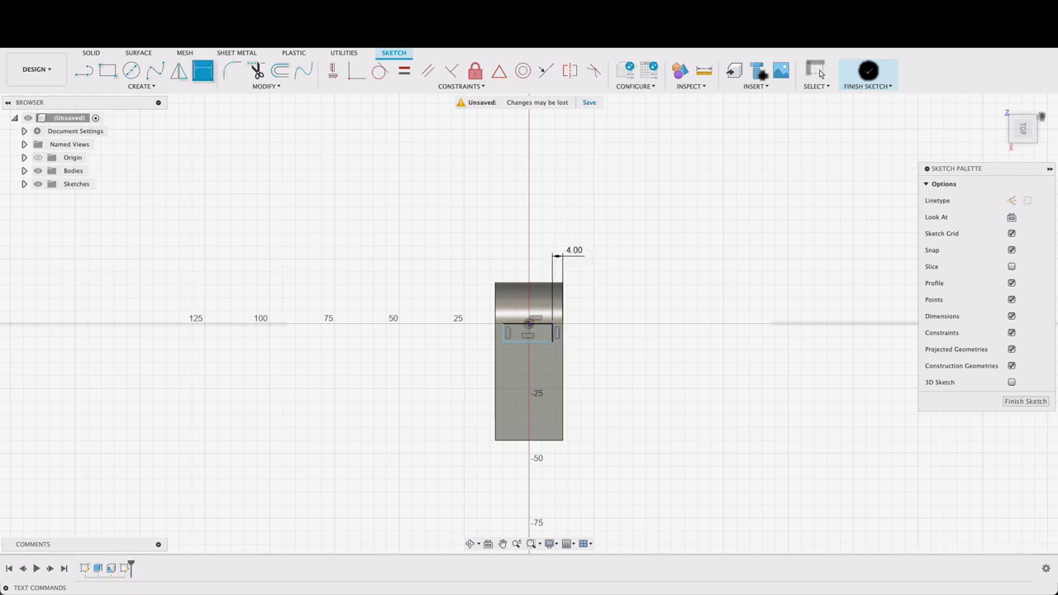
- Dimension the rectangle's left edge 4 mm from the body's left edge
{"action": "left_click", "coordinate": [504, 333]}
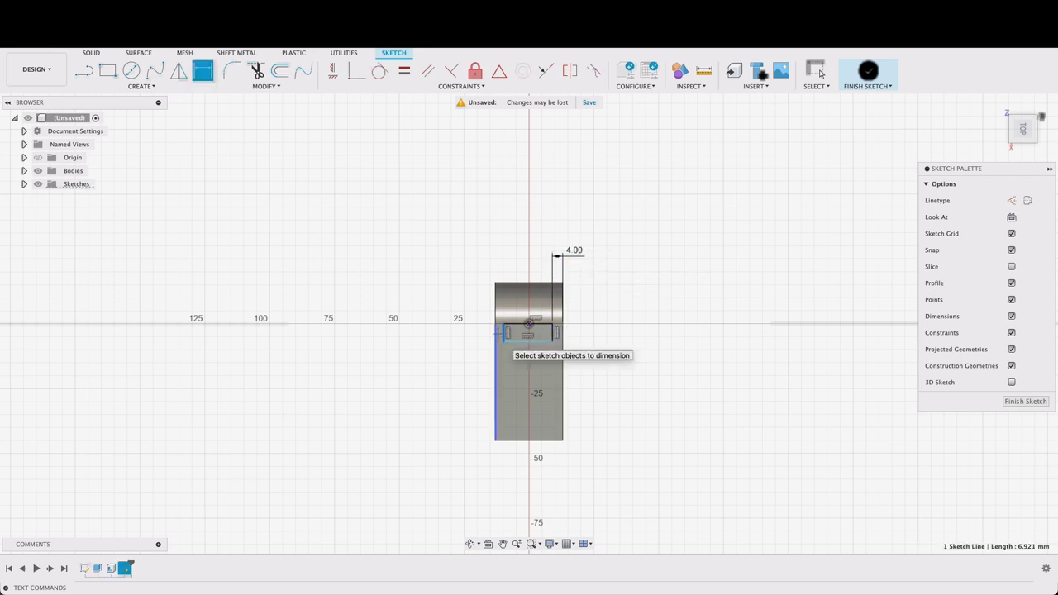
{"action": "left_click", "coordinate": [496, 364]}
{"action": "left_click", "coordinate": [521, 263]}
{"action": "type", "text": "4"}
{"action": "key", "text": "Return"}
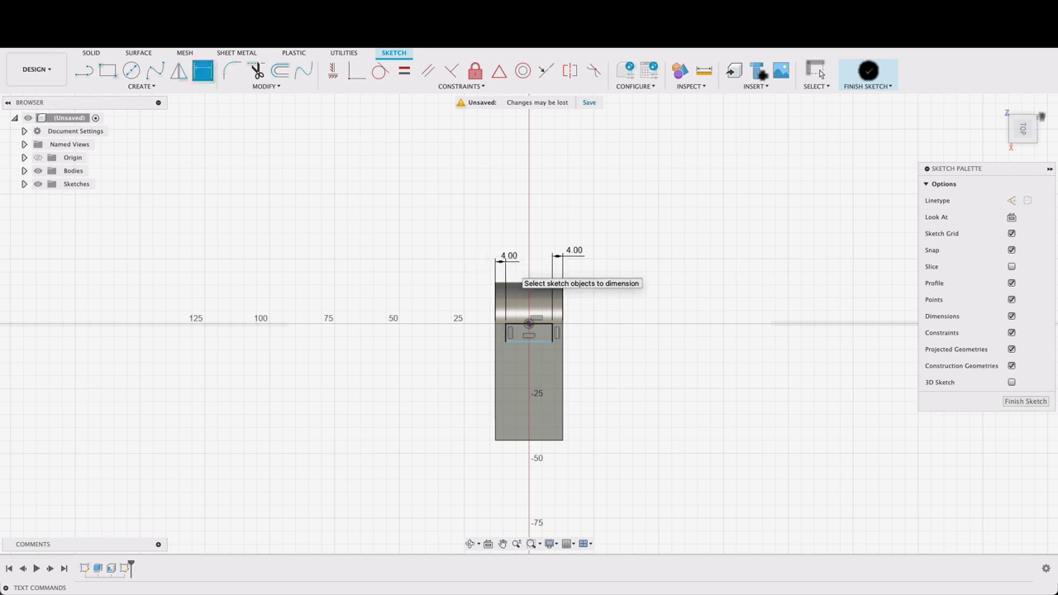
- Set the distance between the rectangle's upper and lower edges to 6 mm and finish the sketch
{"action": "left_click", "coordinate": [528, 324]}
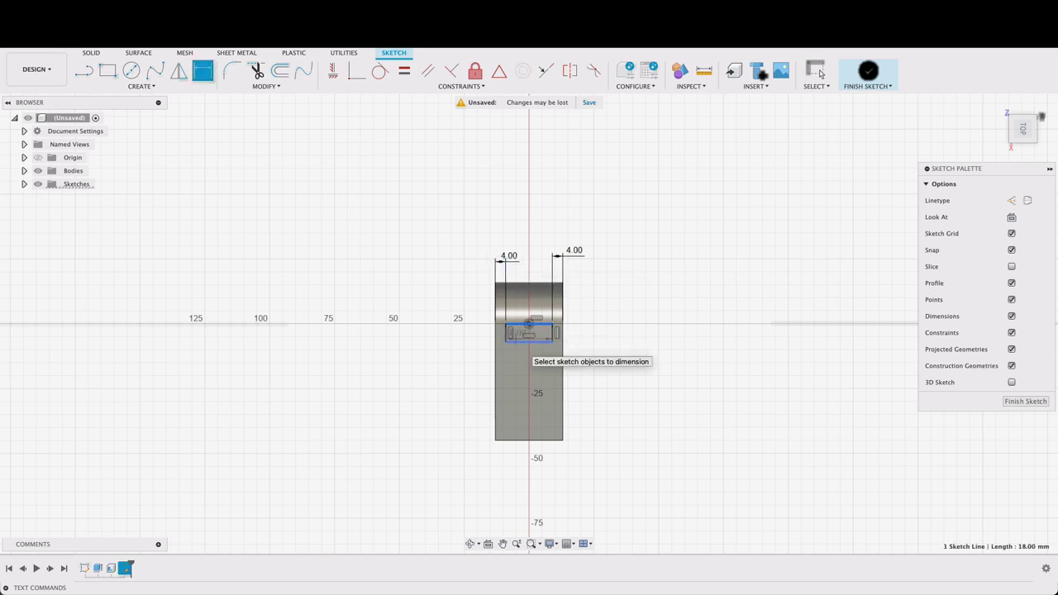
{"action": "left_click", "coordinate": [528, 341]}
{"action": "left_click", "coordinate": [474, 332]}
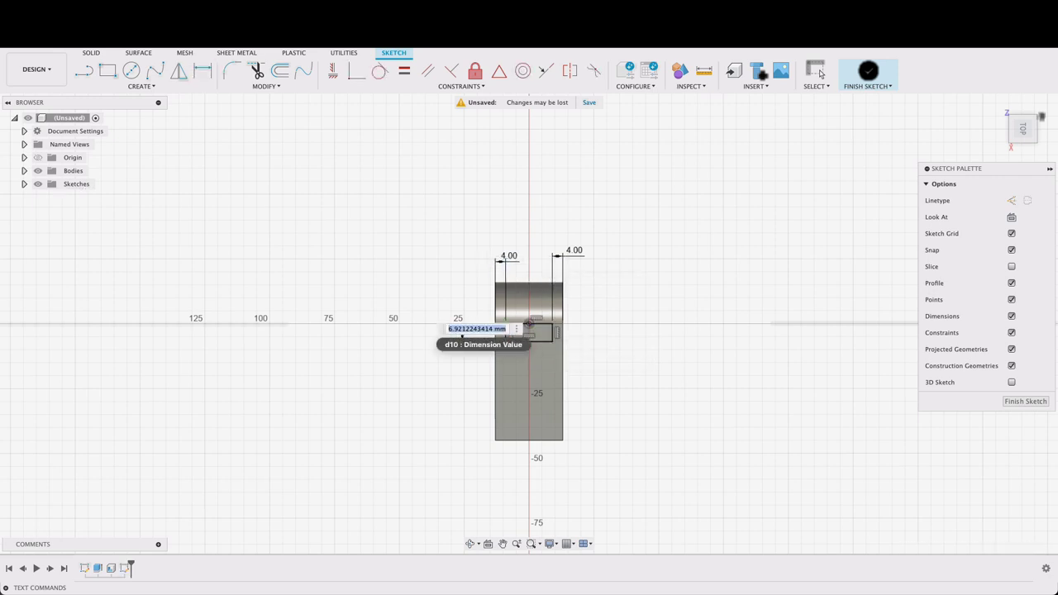
{"action": "type", "text": "6"}
{"action": "key", "text": "Return"}
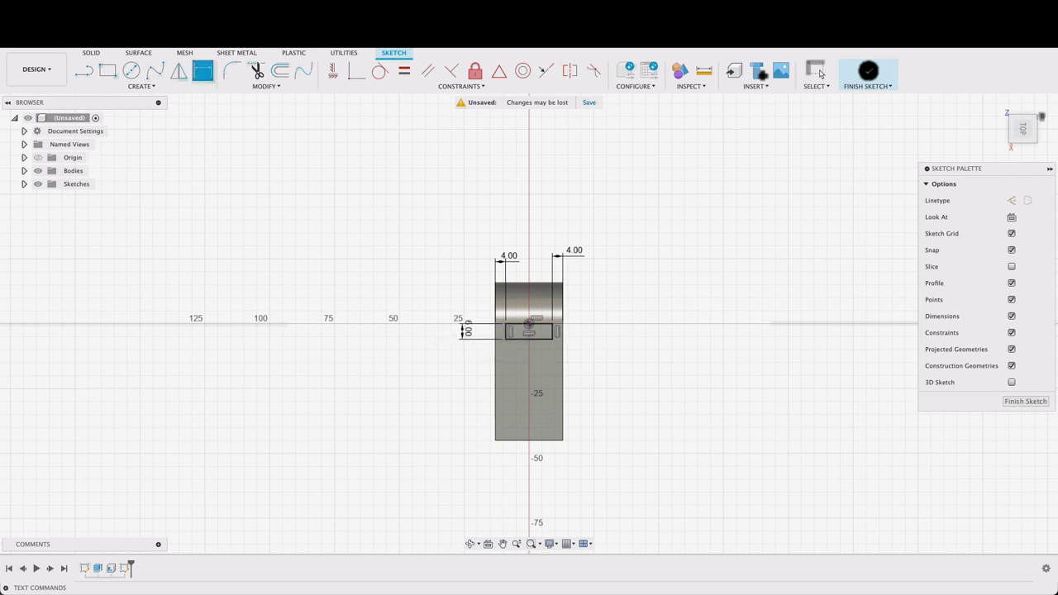
{"action": "left_click", "coordinate": [1028, 402]}
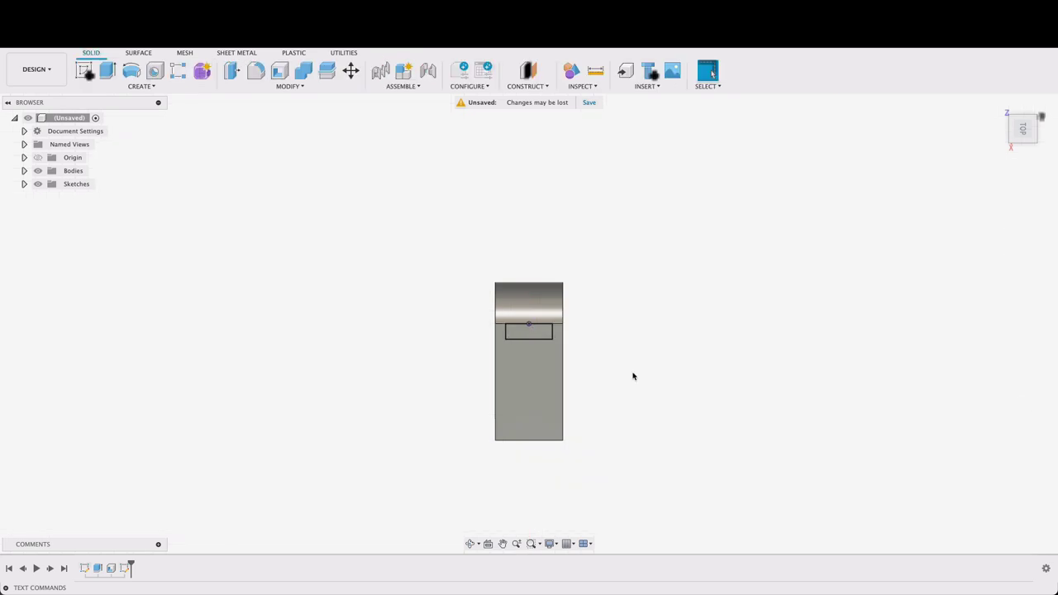
- Extrude the rectangular profile downward as a cut through the whistle's top wall to open the air hole
{"action": "key", "text": "e"}
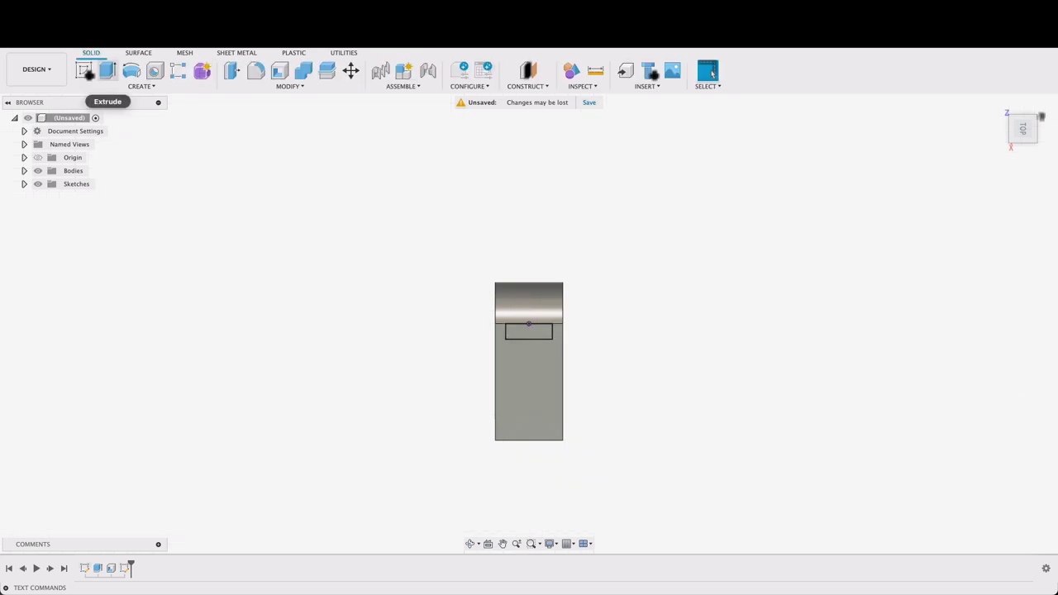
{"action": "left_click", "coordinate": [528, 331]}
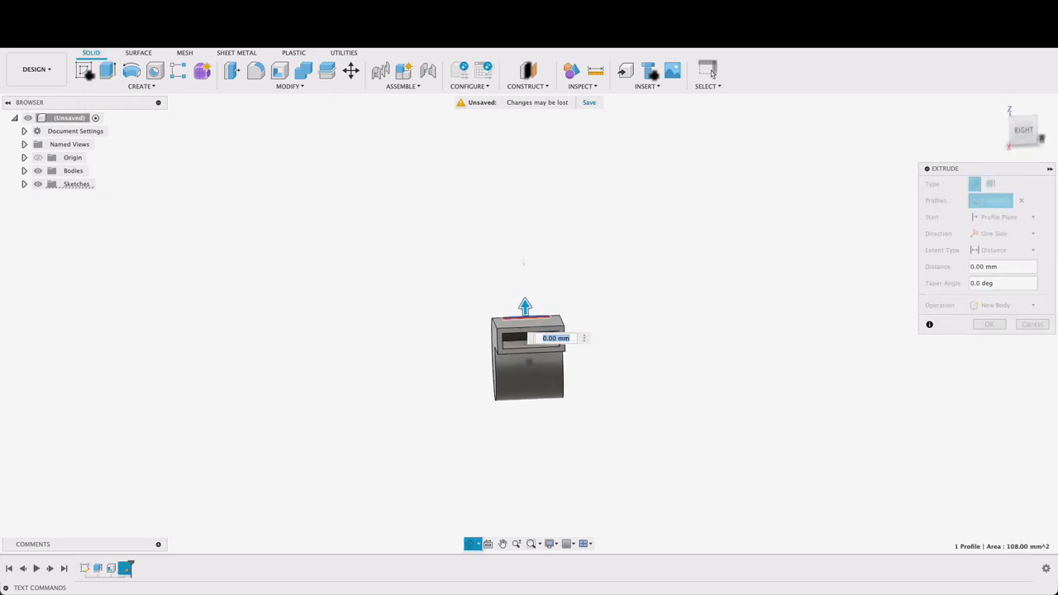
{"action": "left_click_drag", "start_coordinate": [526, 309], "coordinate": [528, 348]}
{"action": "key", "text": "Return"}
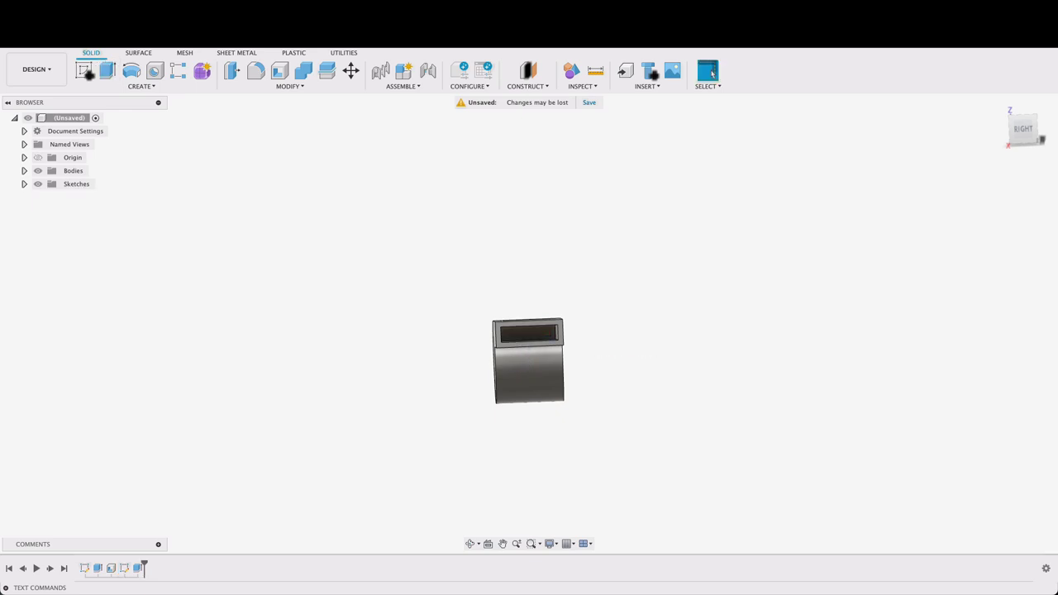
- Start a sketch on the vertical center plane in front view and enable Slice to expose the whistle's cross-section
{"action": "middle_click_drag", "start_coordinate": [463, 331], "coordinate": [534, 309], "text": "shift"}
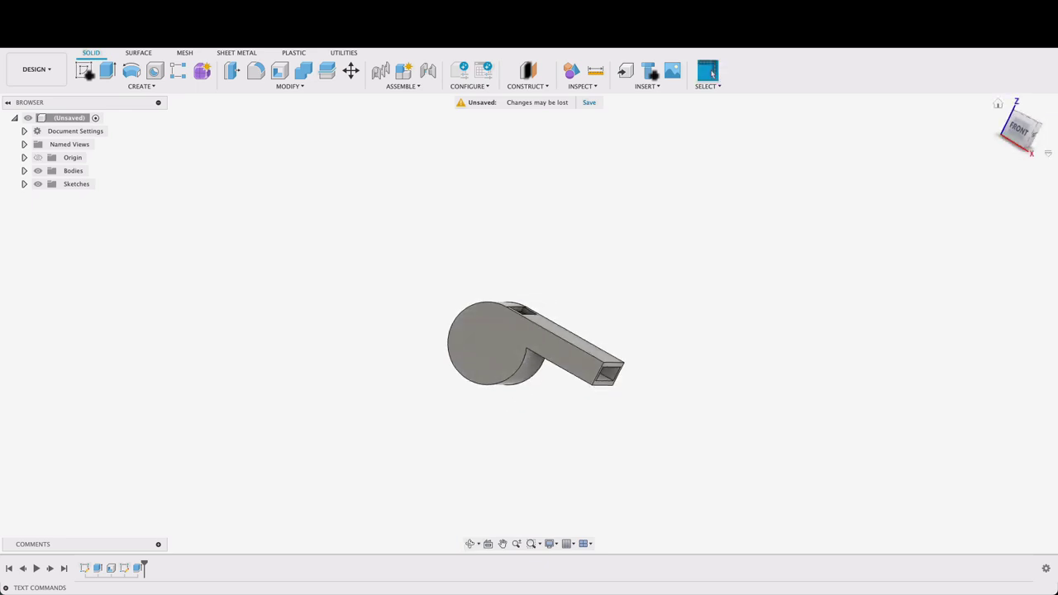
{"action": "left_click", "coordinate": [1019, 129]}
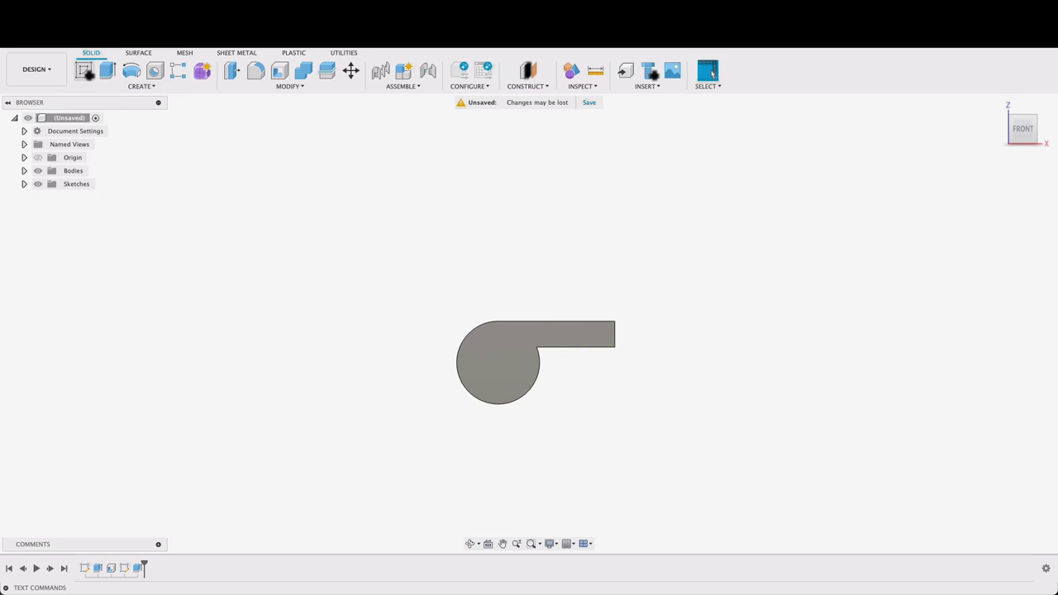
{"action": "left_click", "coordinate": [84, 70]}
{"action": "left_click", "coordinate": [515, 314]}
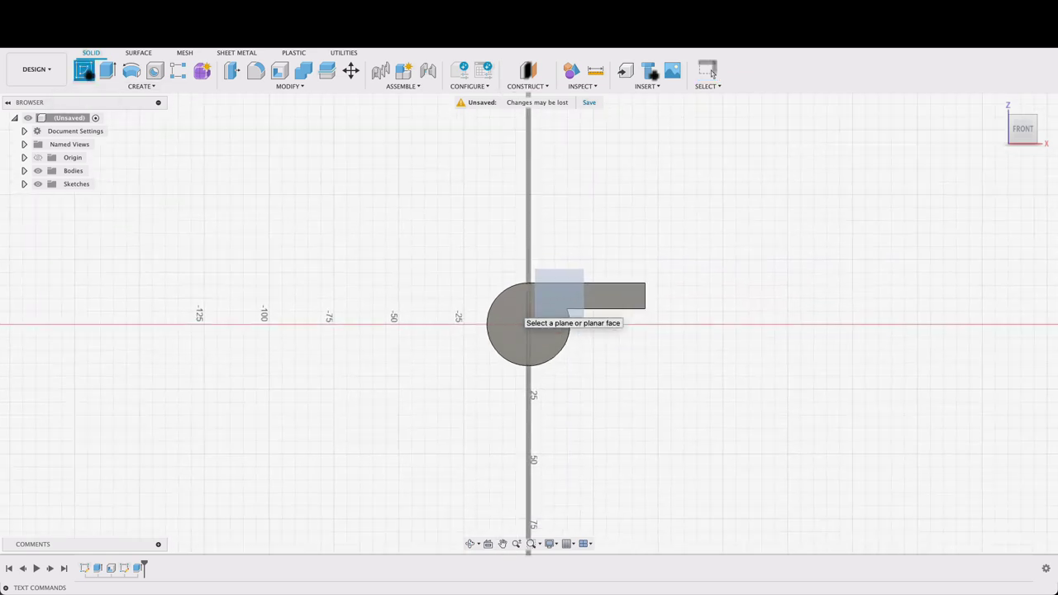
{"action": "left_click", "coordinate": [567, 312]}
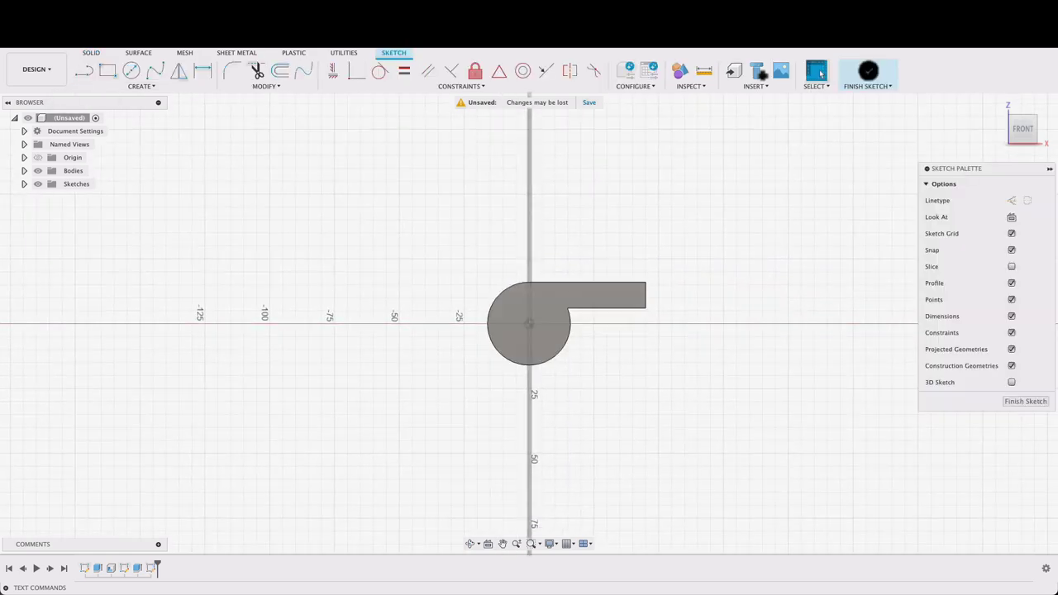
{"action": "middle_click_drag", "start_coordinate": [533, 326], "coordinate": [525, 355], "text": "shift"}
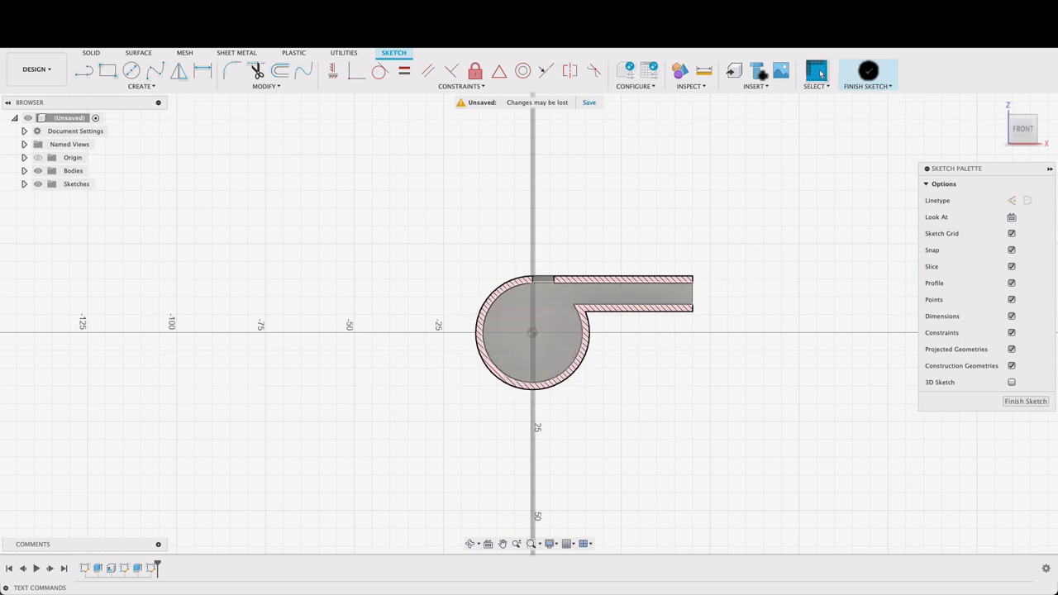
- Draw a 10 mm diameter circle centered in the round chamber's left wall, on the horizontal axis
{"action": "left_click", "coordinate": [131, 71]}
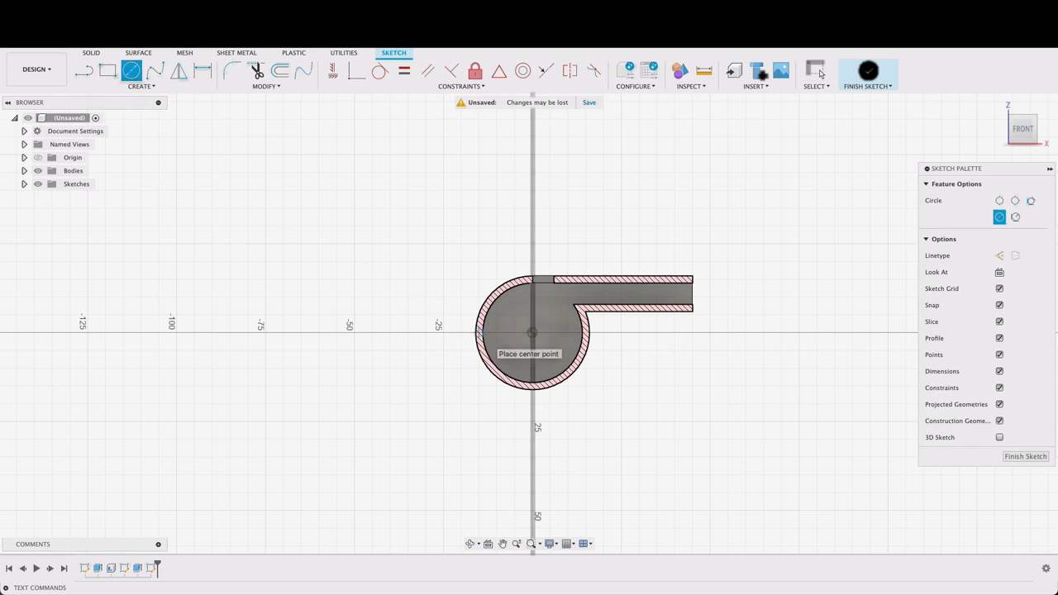
{"action": "scroll", "coordinate": [478, 332], "scroll_direction": "up", "scroll_amount": 5}
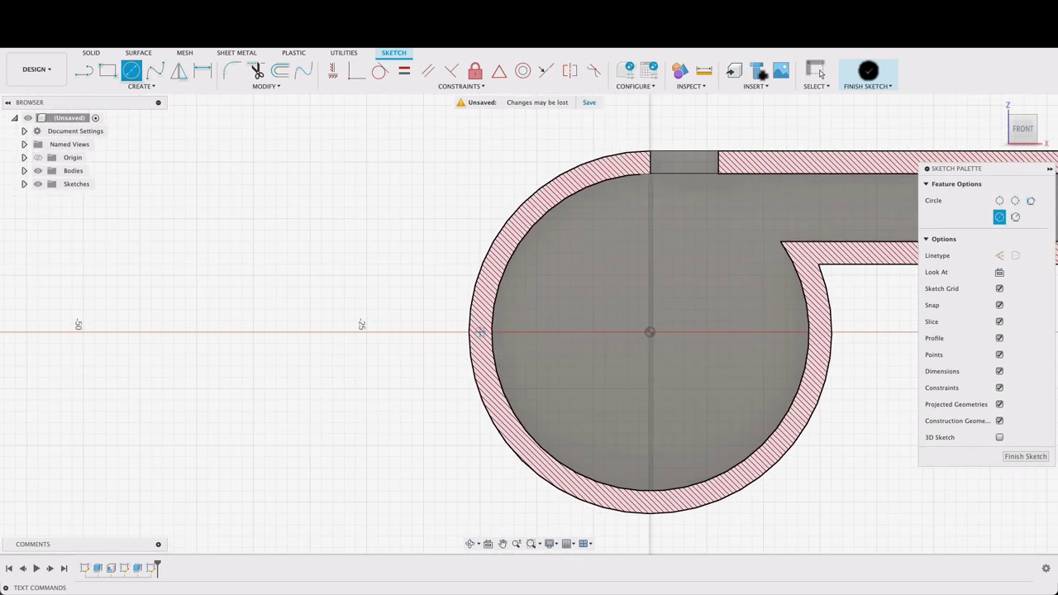
{"action": "left_click", "coordinate": [480, 333]}
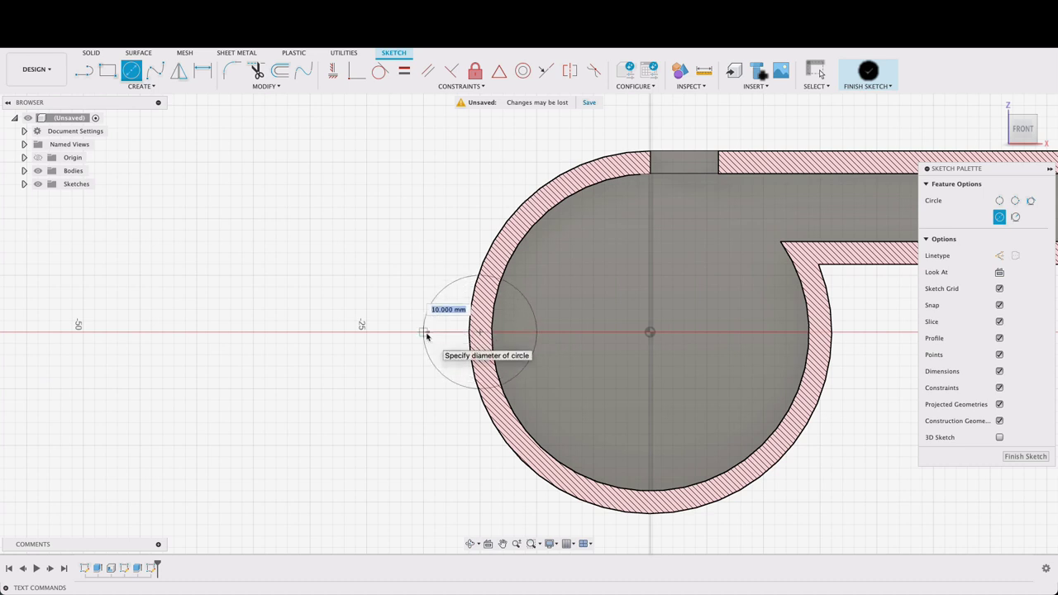
{"action": "left_click", "coordinate": [426, 334]}
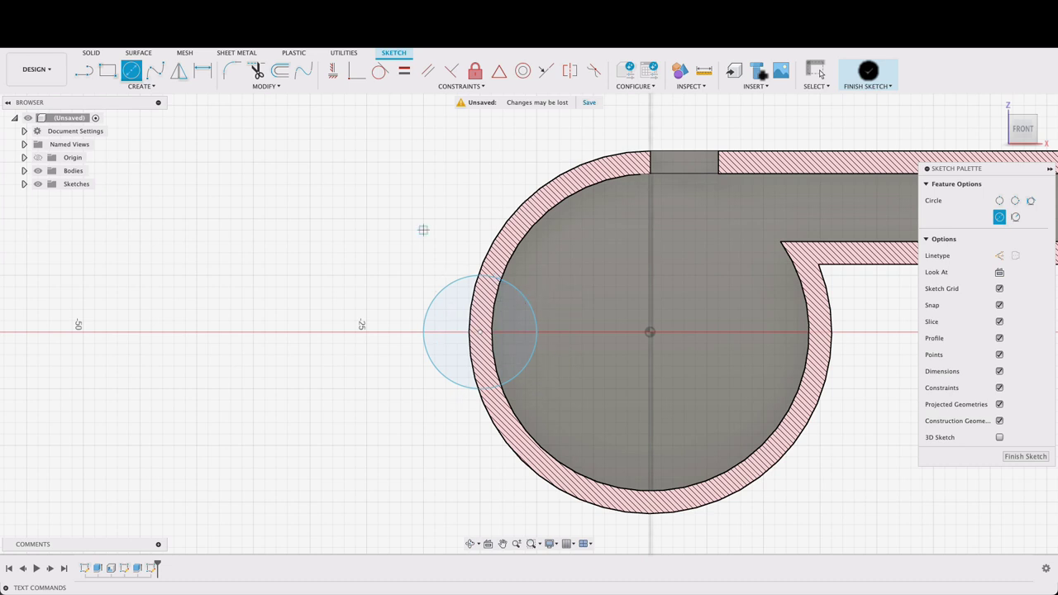
- Draw a three-point arc inside the chamber wall between the circle's upper and lower crossings, passing near the circle's center
{"action": "left_click", "coordinate": [141, 86]}
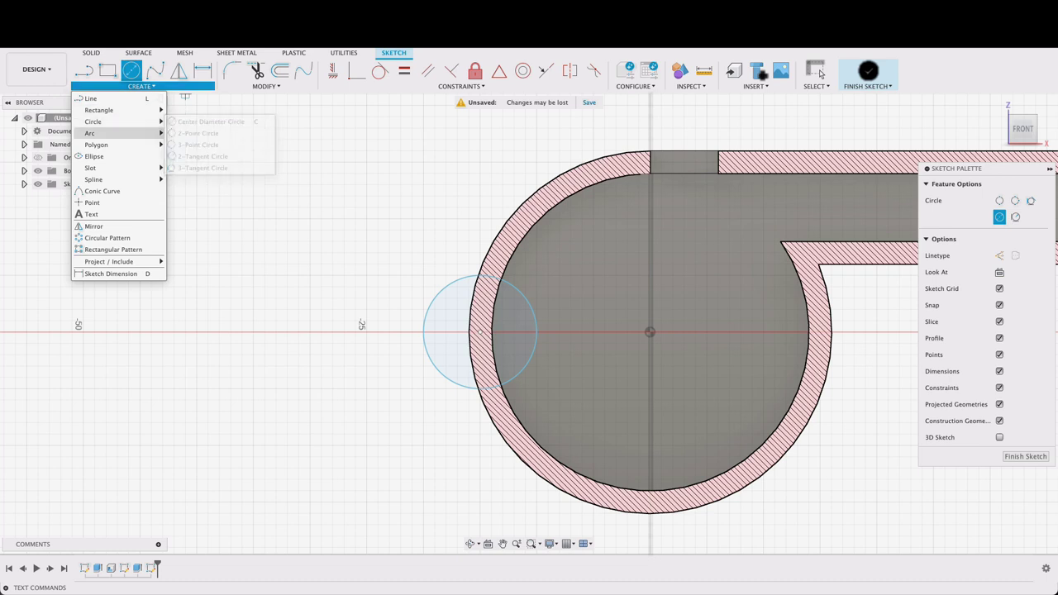
{"action": "mouse_move", "coordinate": [95, 133]}
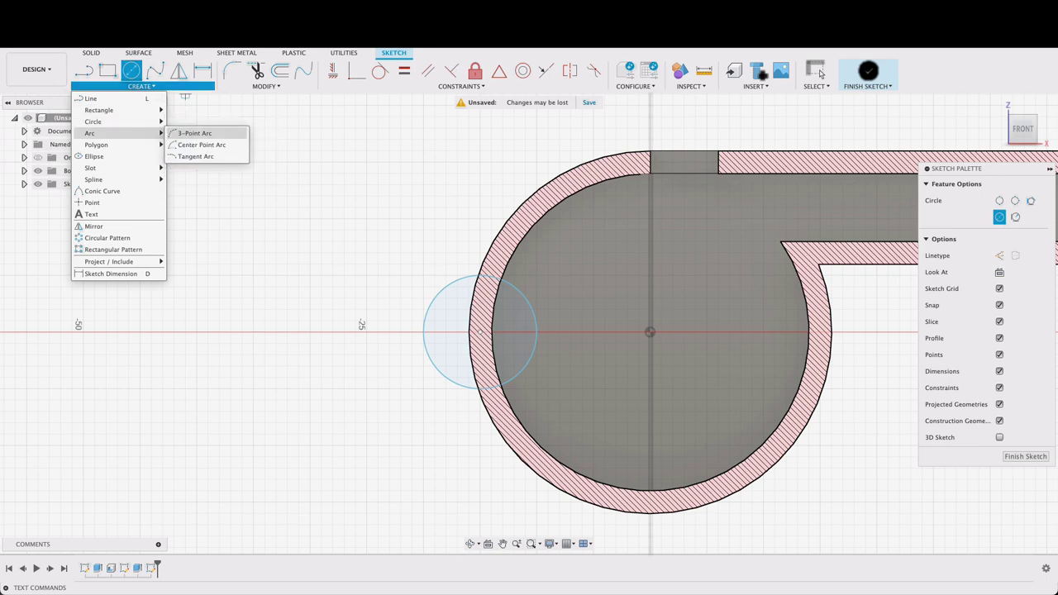
{"action": "left_click", "coordinate": [183, 134]}
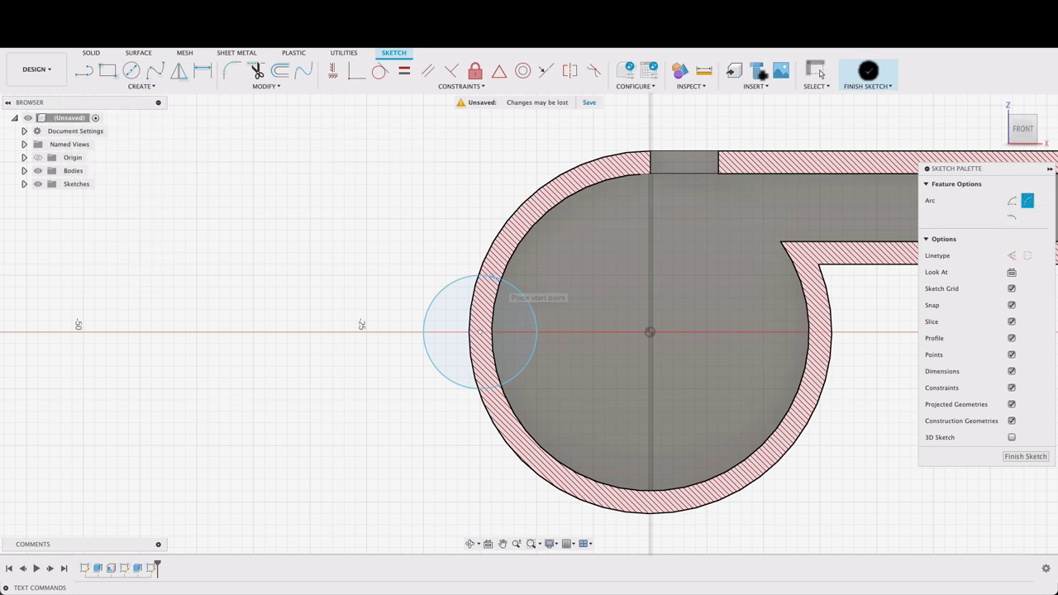
{"action": "left_click", "coordinate": [489, 276]}
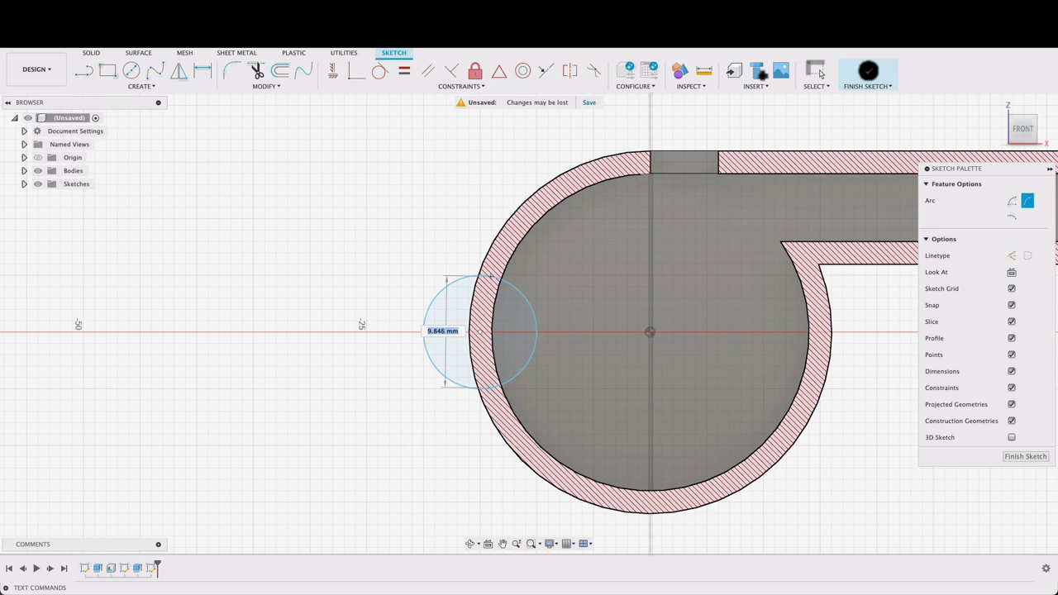
{"action": "left_click", "coordinate": [489, 388]}
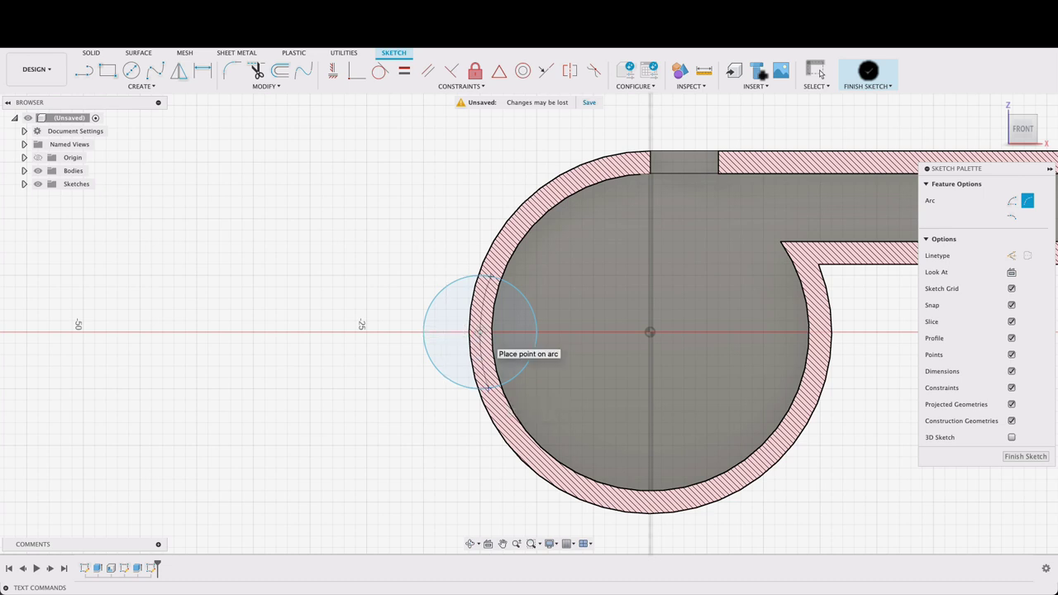
{"action": "left_click", "coordinate": [489, 332]}
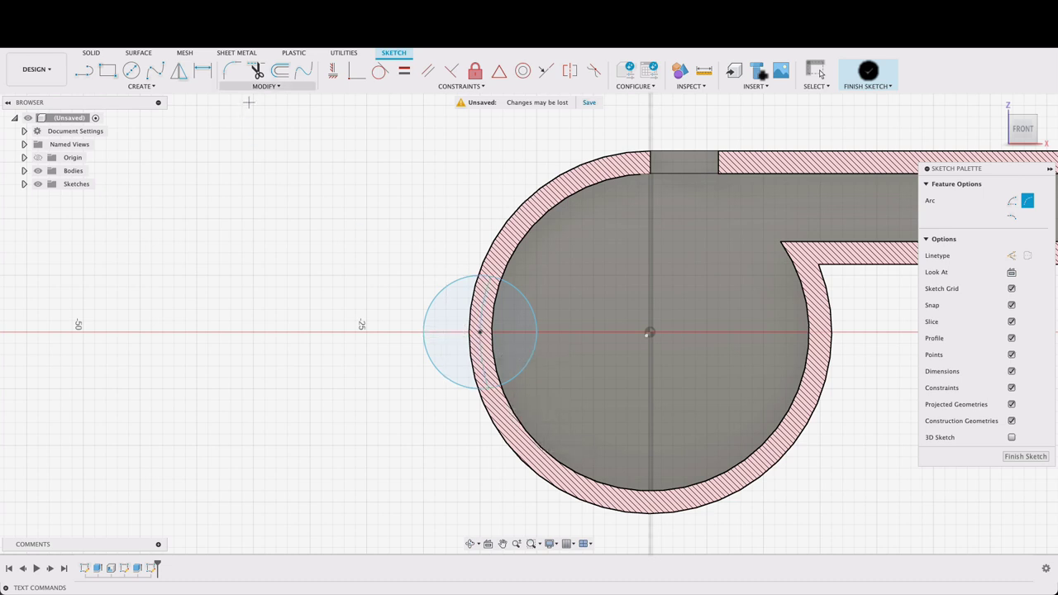
- Trim away the circle's inner portion and the wall arc to keep only the outer ring arc, and finish the sketch
{"action": "left_click", "coordinate": [257, 72]}
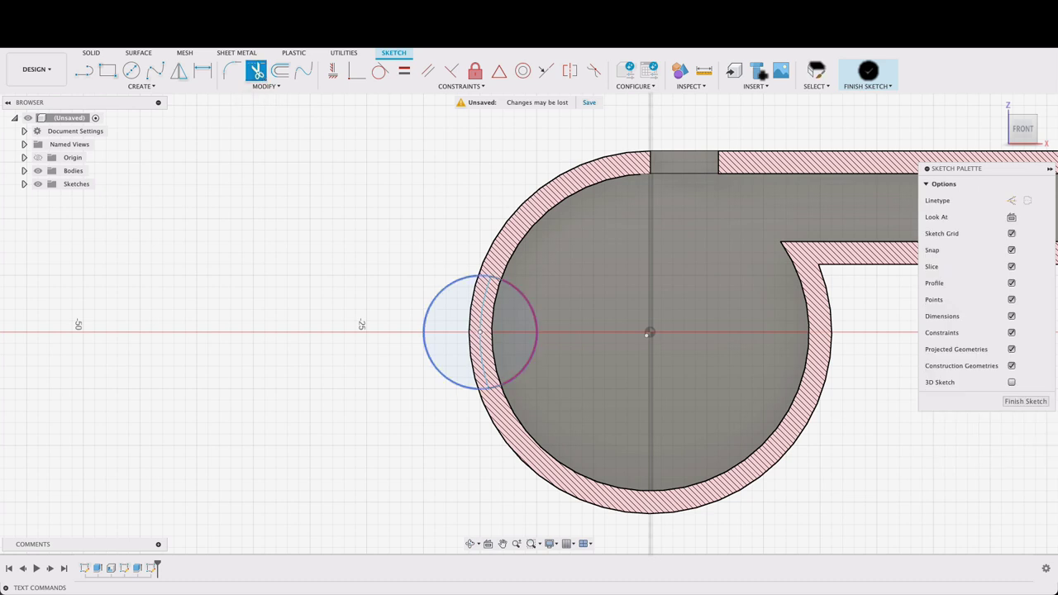
{"action": "left_click", "coordinate": [480, 333]}
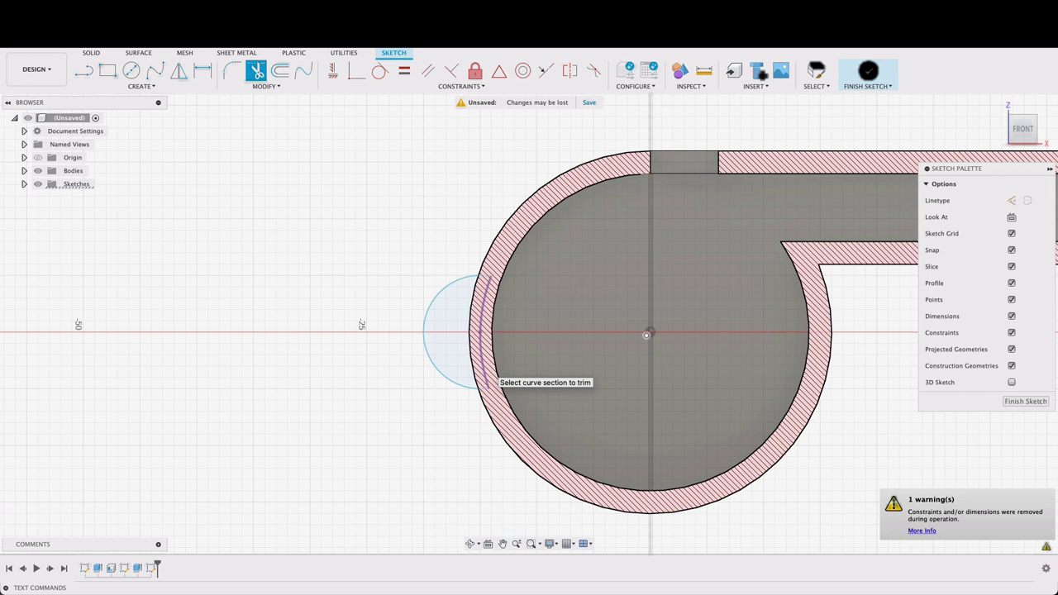
{"action": "left_click", "coordinate": [483, 364]}
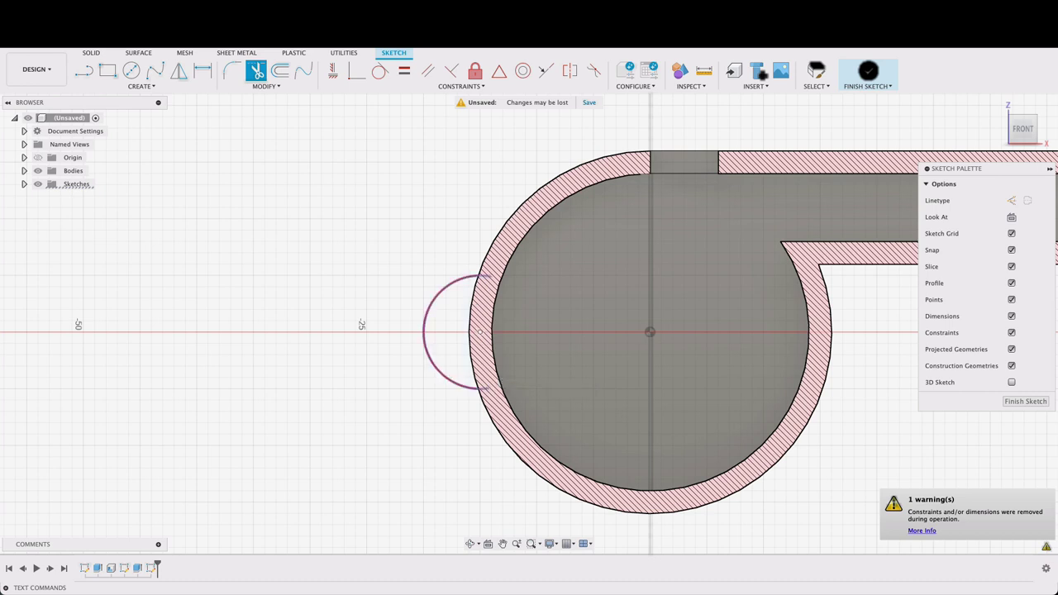
{"action": "left_click", "coordinate": [816, 72]}
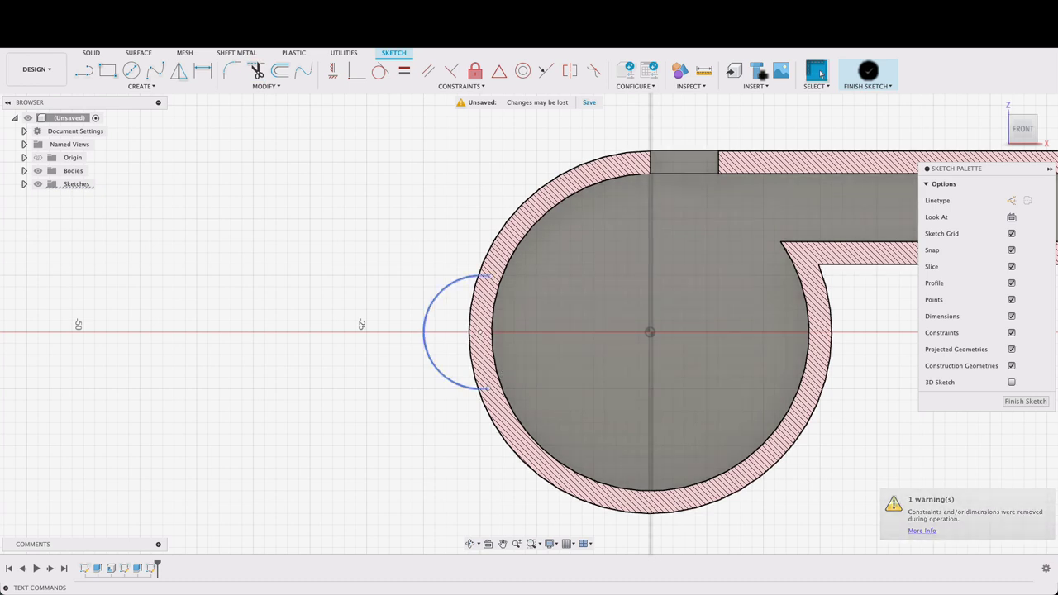
{"action": "mouse_move", "coordinate": [424, 333]}
{"action": "left_mouse_down"}
{"action": "mouse_move", "coordinate": [351, 332]}
{"action": "mouse_move", "coordinate": [409, 332]}
{"action": "left_mouse_up"}
{"action": "key", "text": "super+z"}
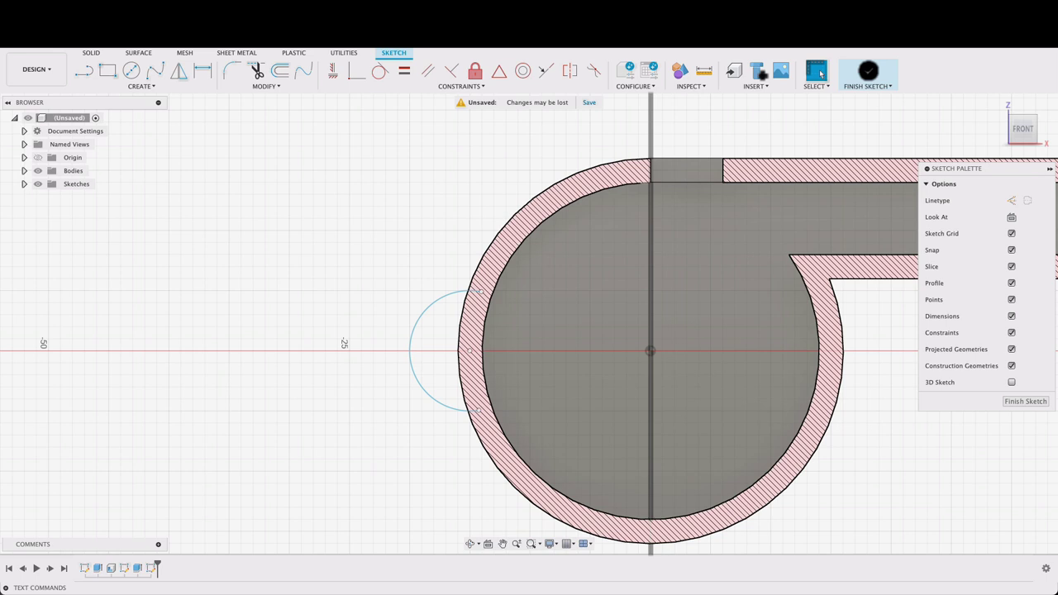
{"action": "left_click", "coordinate": [868, 71]}
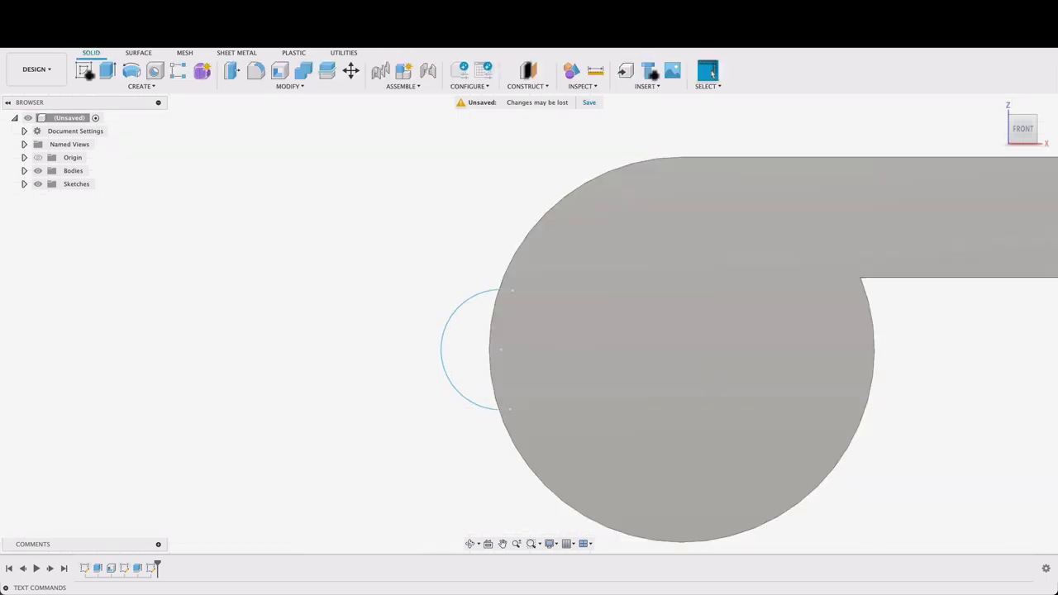
- Construct a plane along the ring arc at its upper end, with a proportional distance of 1.00
{"action": "left_click", "coordinate": [528, 86]}
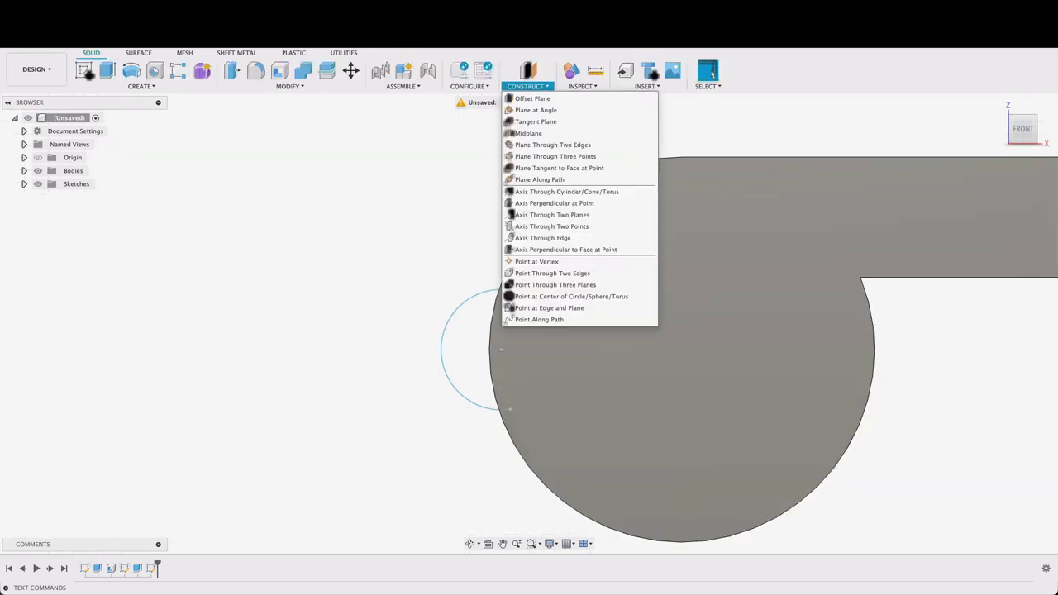
{"action": "left_click", "coordinate": [530, 180]}
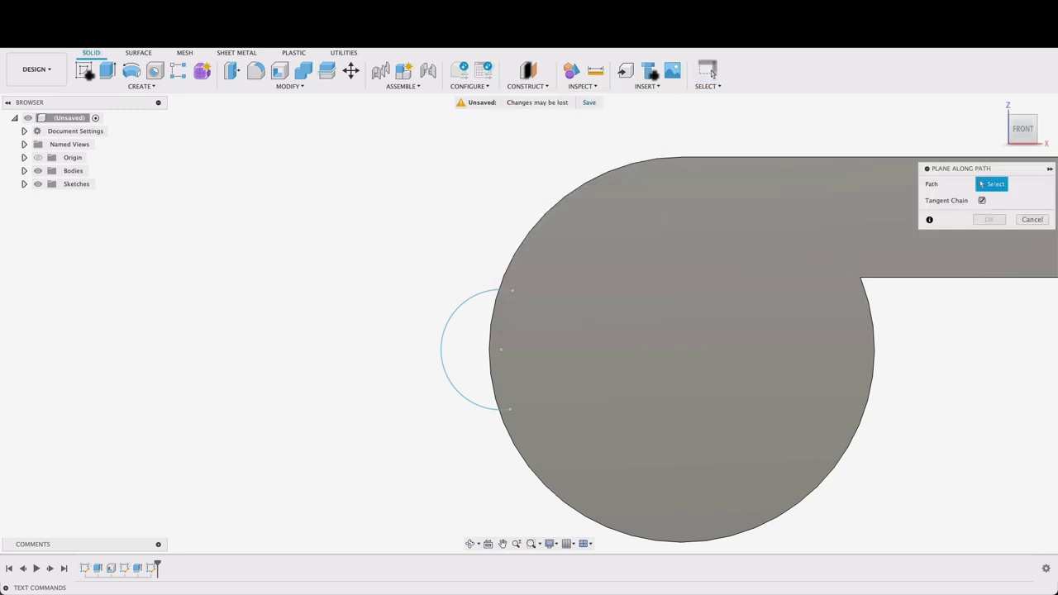
{"action": "left_click", "coordinate": [466, 299]}
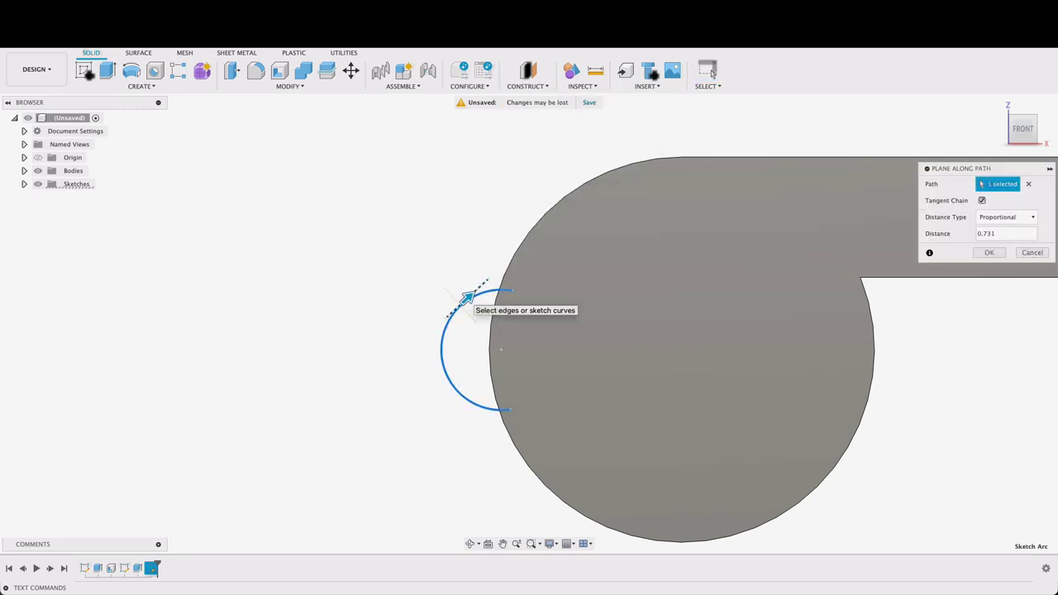
{"action": "left_click_drag", "start_coordinate": [467, 296], "coordinate": [512, 289]}
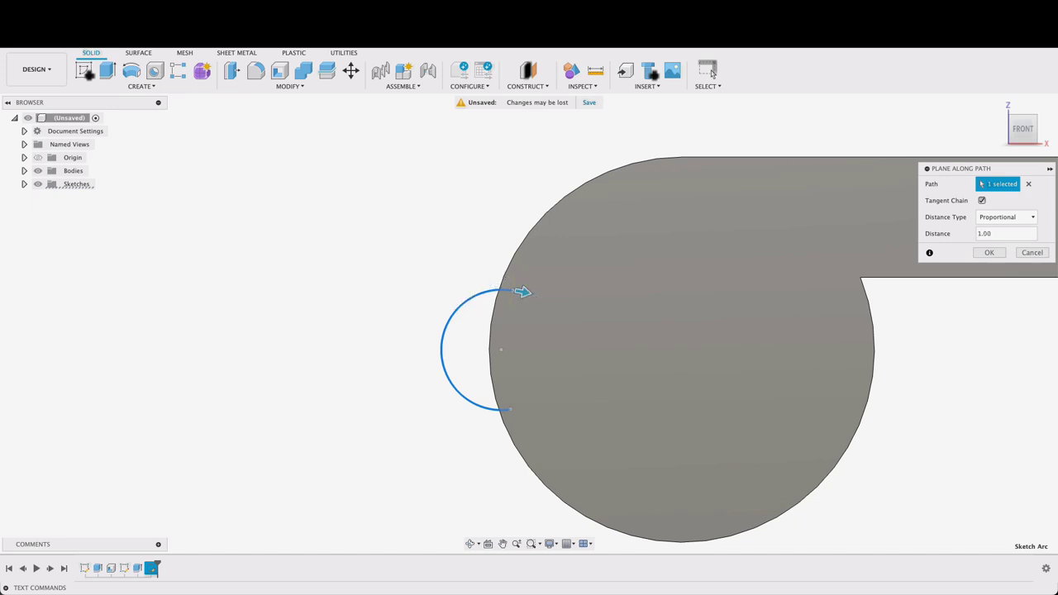
{"action": "left_click", "coordinate": [711, 73]}
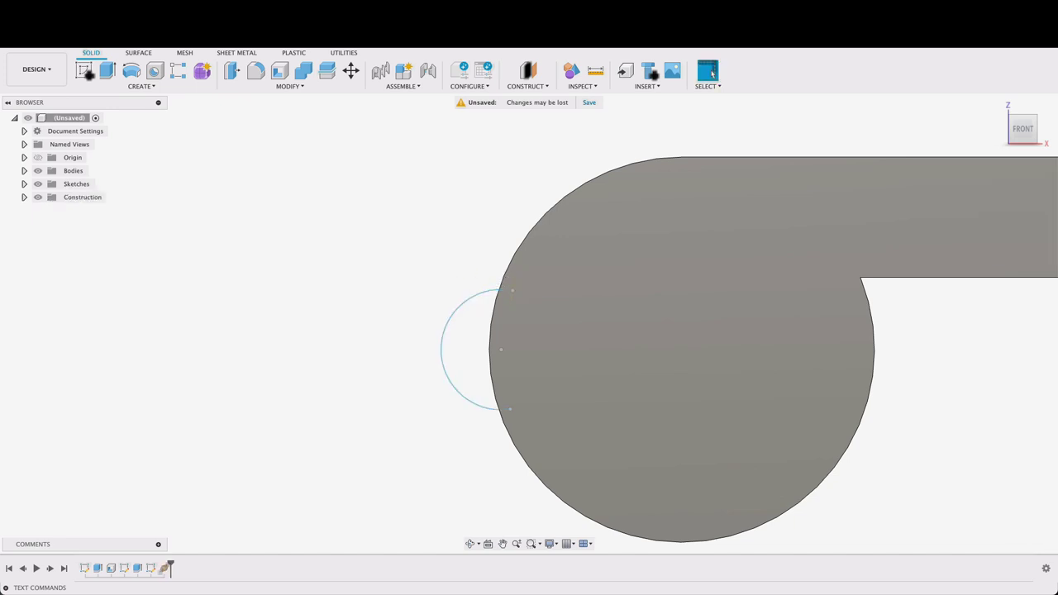
- Sketch a 2 mm diameter circle on the new plane, centered on the arc's upper endpoint, and finish the sketch
{"action": "middle_click_drag", "start_coordinate": [441, 350], "coordinate": [562, 369], "text": "shift"}
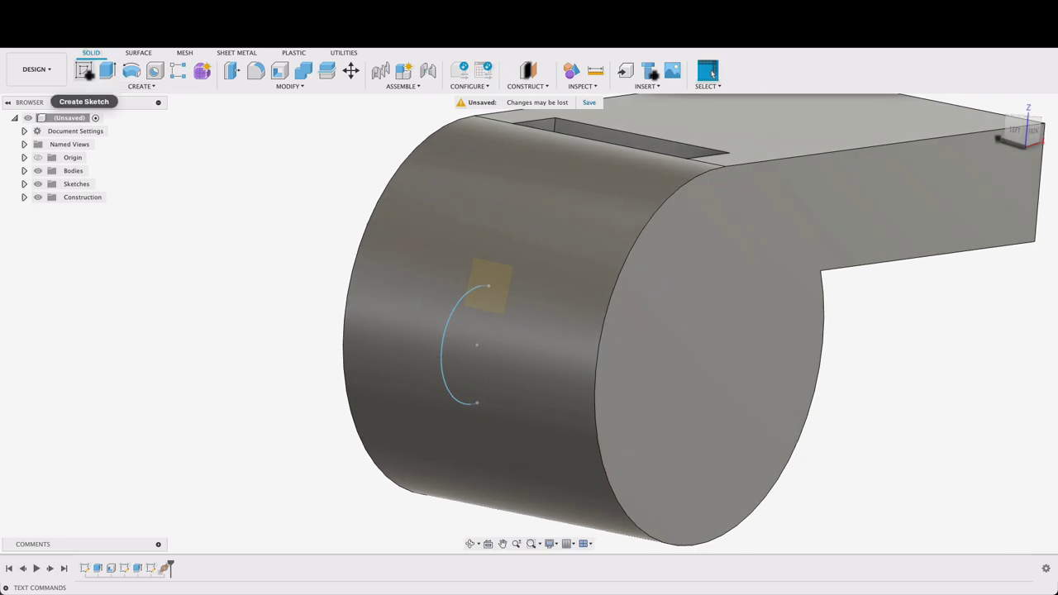
{"action": "left_click", "coordinate": [83, 71]}
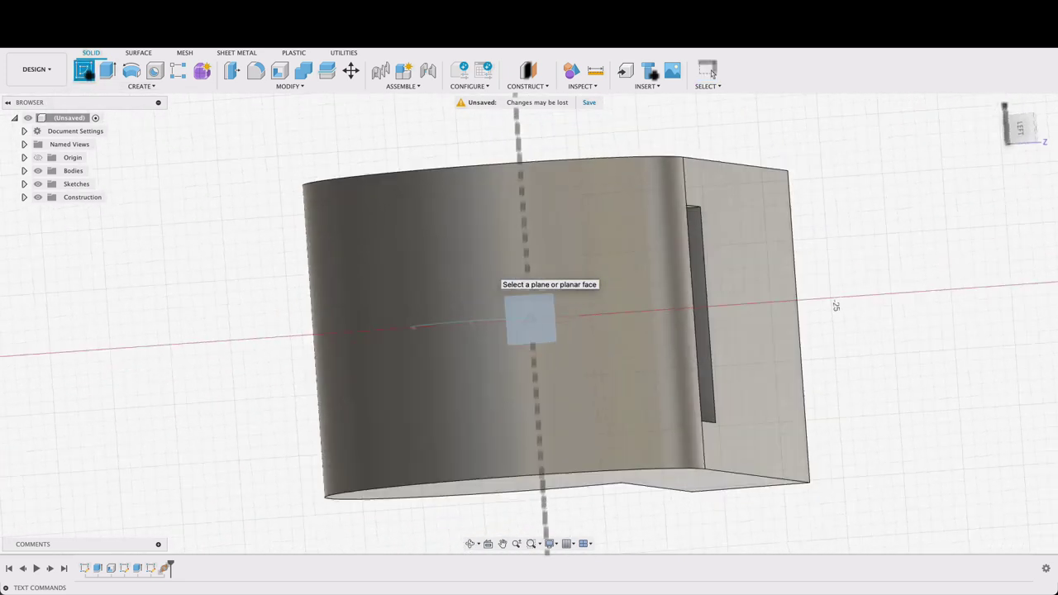
{"action": "left_click", "coordinate": [530, 319]}
{"action": "key", "text": "c"}
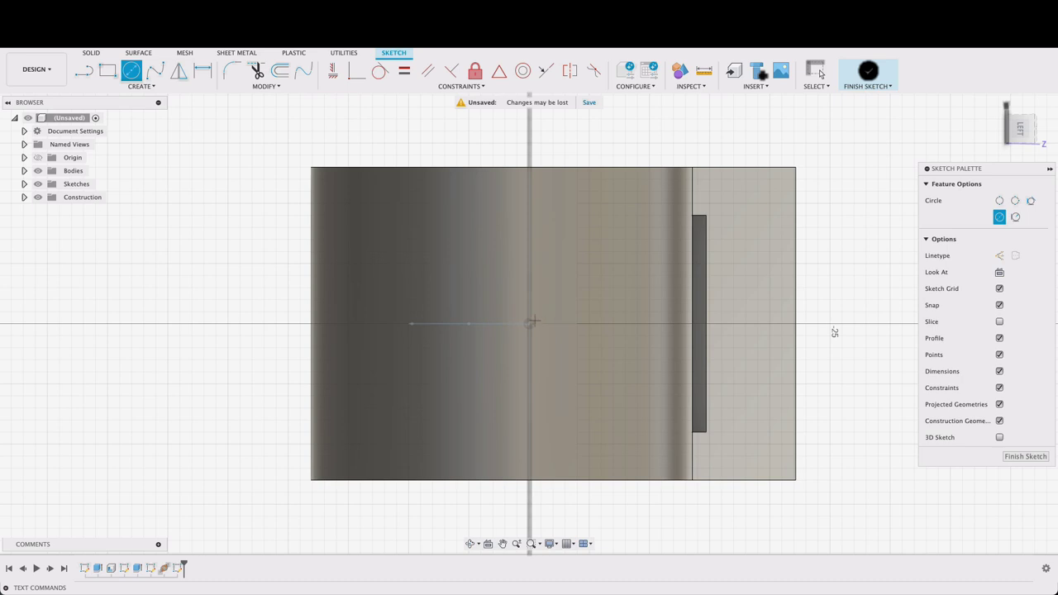
{"action": "left_click", "coordinate": [529, 323]}
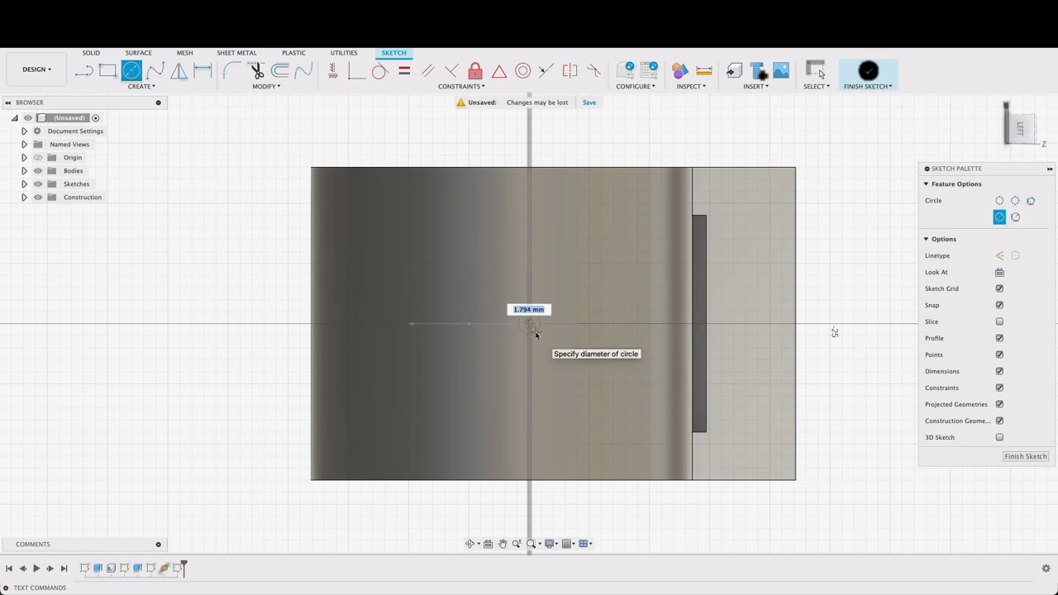
{"action": "key", "text": "Return"}
{"action": "key", "text": "Escape"}
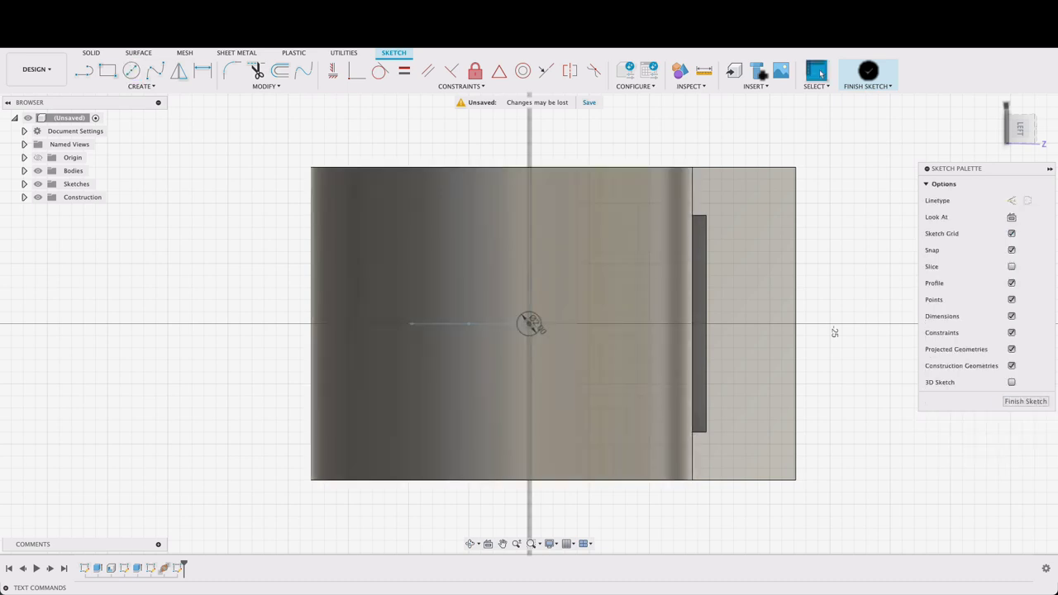
{"action": "left_click", "coordinate": [1025, 401]}
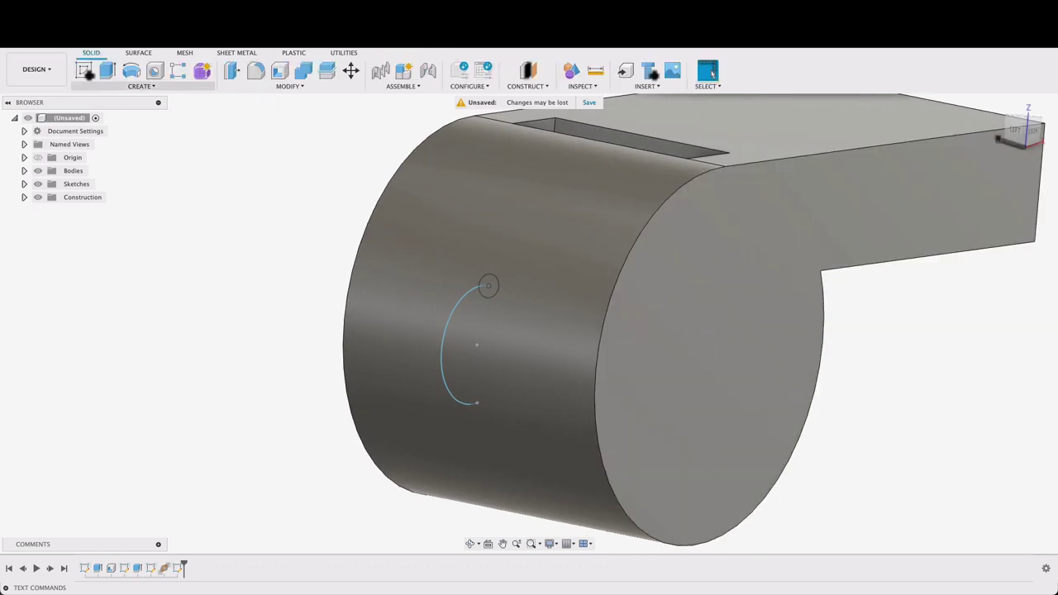
- Sweep the small circle along the ring arc with the Join operation to add the lanyard ring to the whistle
{"action": "left_click", "coordinate": [141, 86]}
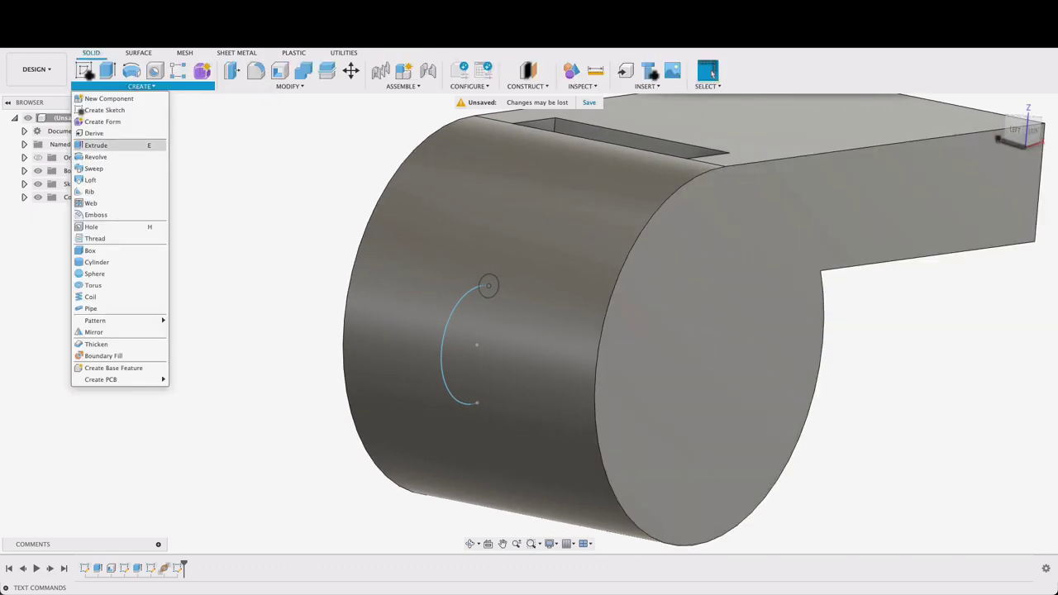
{"action": "left_click", "coordinate": [116, 170]}
{"action": "left_click", "coordinate": [488, 286]}
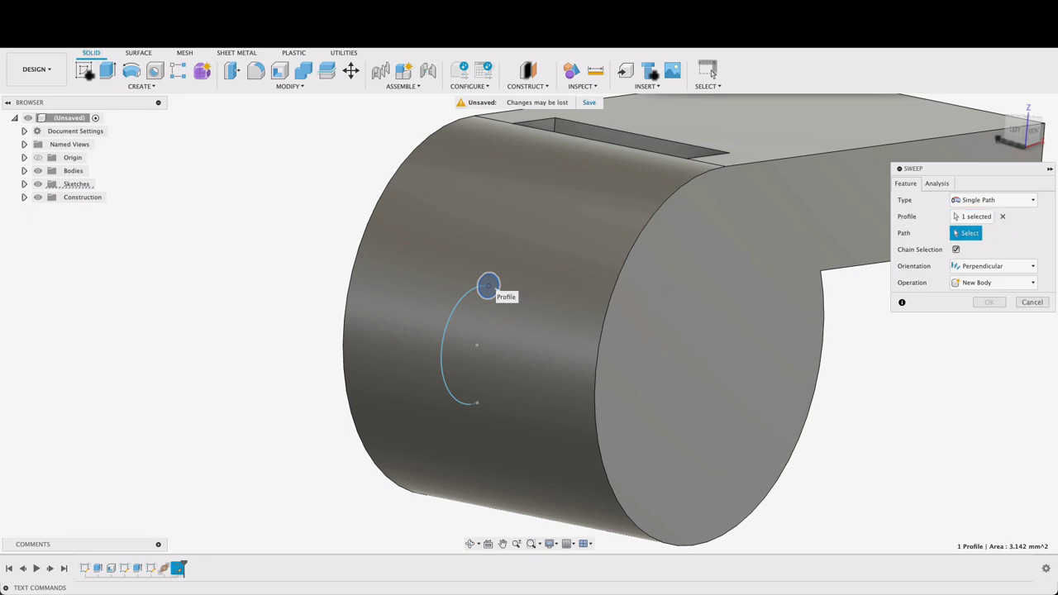
{"action": "left_click", "coordinate": [444, 351]}
{"action": "left_click", "coordinate": [993, 333]}
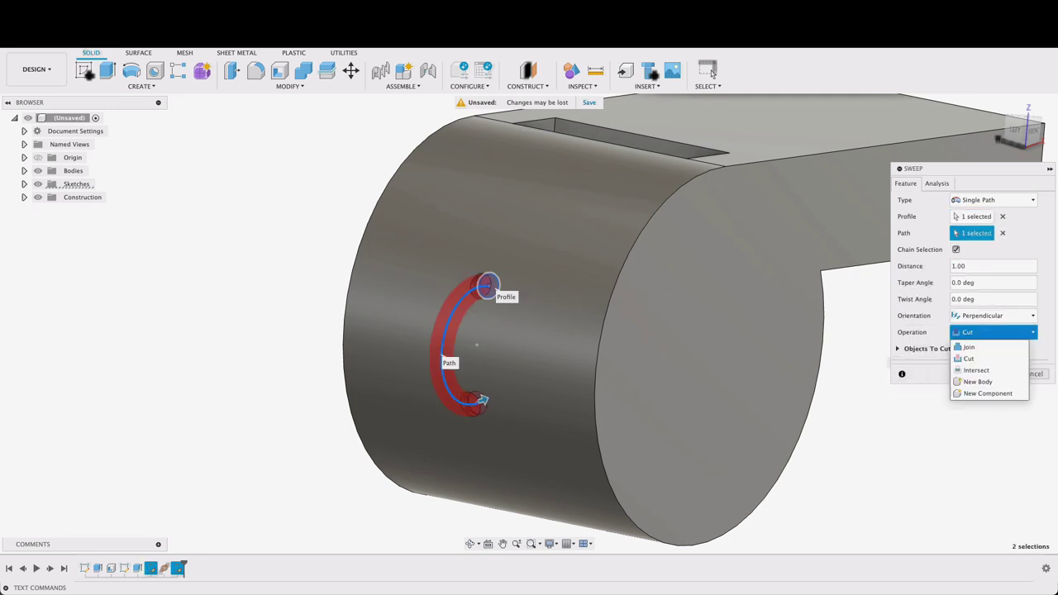
{"action": "left_click", "coordinate": [968, 347]}
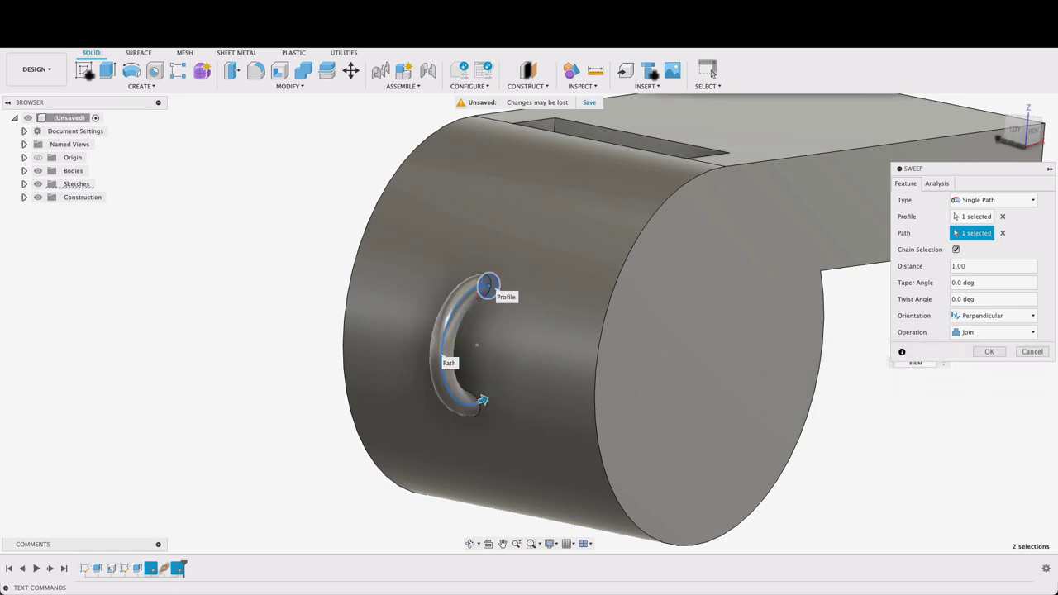
{"action": "middle_click_drag", "start_coordinate": [702, 331], "coordinate": [673, 334]}
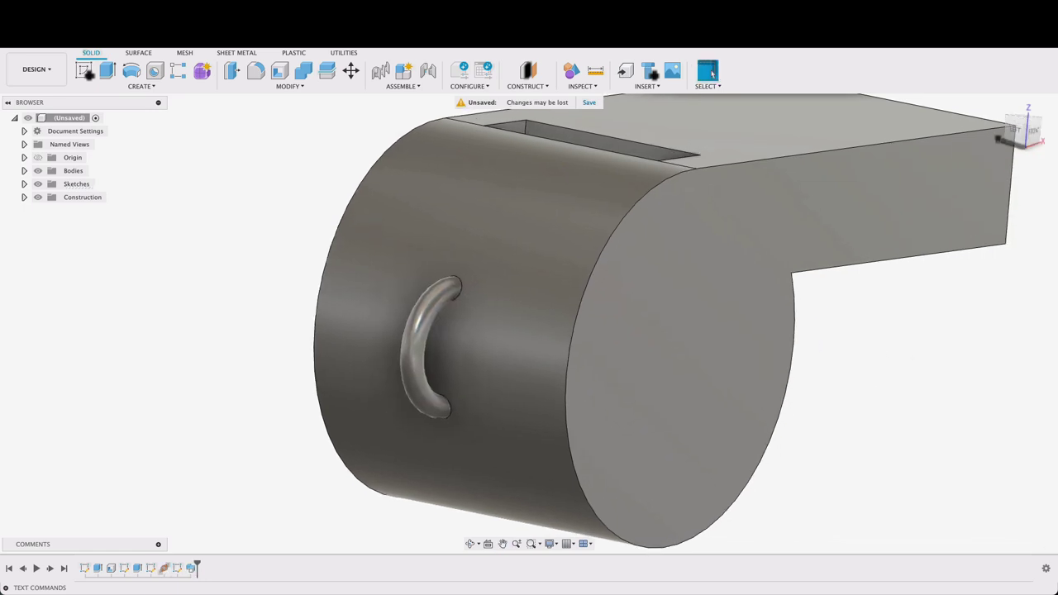
- Inspect the chamber's interior behind the ring with a temporary section analysis offset -5.039 mm from the side face
{"action": "left_click", "coordinate": [582, 86]}
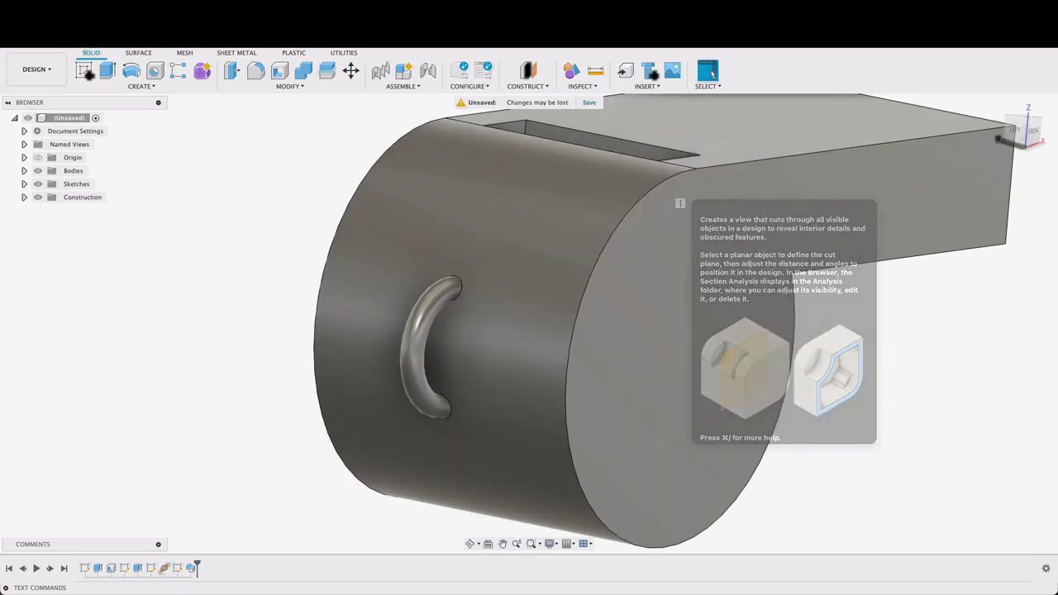
{"action": "left_click", "coordinate": [599, 217]}
{"action": "left_click", "coordinate": [690, 359]}
{"action": "left_click_drag", "start_coordinate": [718, 303], "coordinate": [671, 297]}
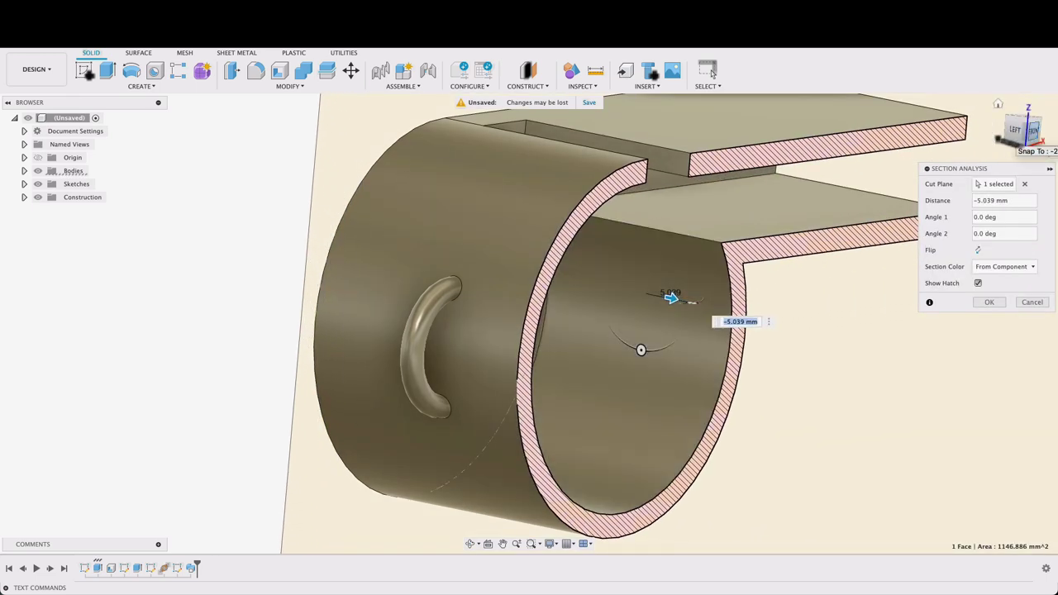
{"action": "left_click", "coordinate": [1033, 132]}
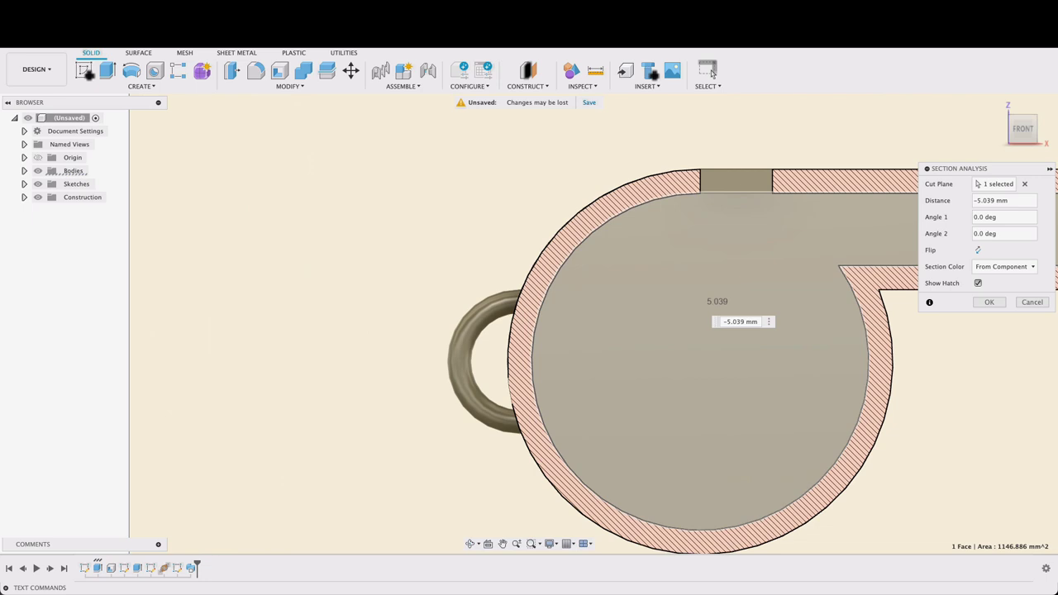
{"action": "middle_click_drag", "start_coordinate": [590, 316], "coordinate": [504, 357], "text": "shift"}
{"action": "middle_click_drag", "start_coordinate": [561, 397], "coordinate": [663, 378], "text": "shift"}
{"action": "left_click", "coordinate": [1032, 301]}
{"action": "middle_click_drag", "start_coordinate": [917, 334], "coordinate": [641, 277]}
{"action": "scroll", "coordinate": [641, 277], "scroll_direction": "down", "scroll_amount": 3}
{"action": "middle_click_drag", "start_coordinate": [574, 290], "coordinate": [569, 336], "text": "shift"}
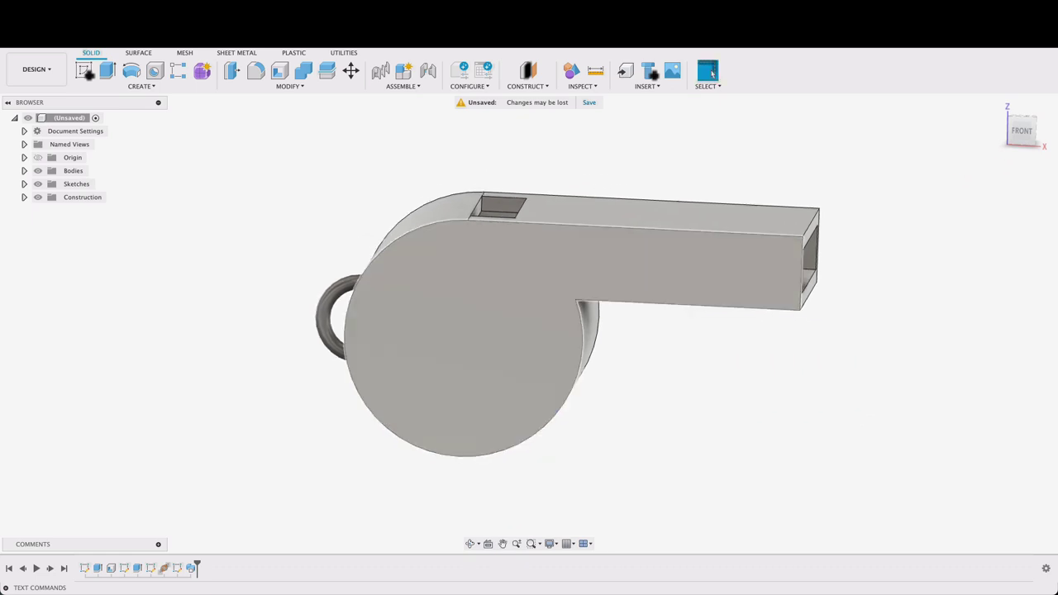
{"action": "right_click", "coordinate": [484, 298]}
{"action": "left_click", "coordinate": [482, 432]}
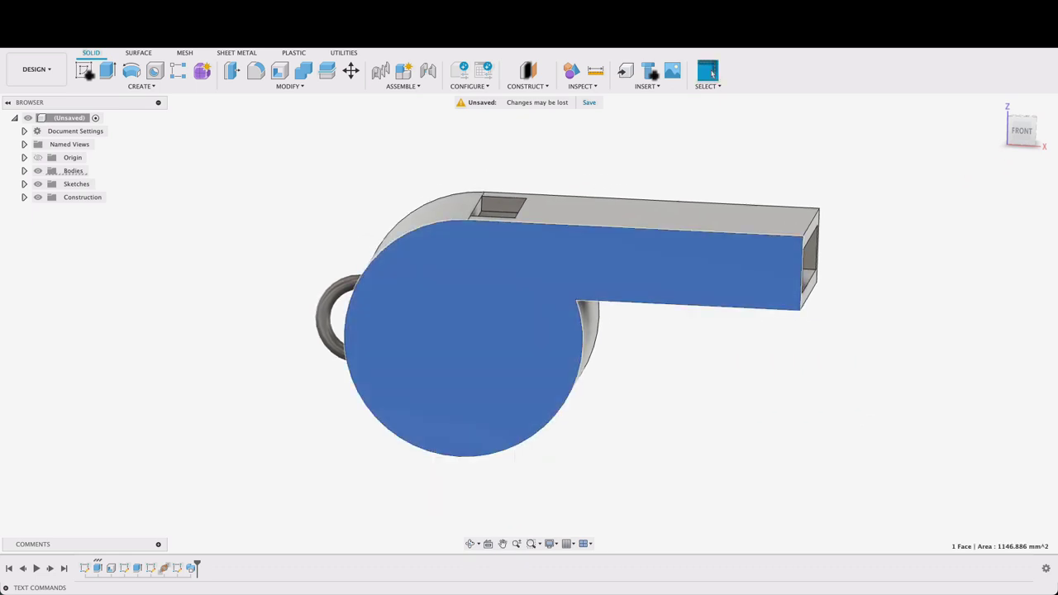
{"action": "key", "text": "Escape"}
- Search the appearance library for blue, download Plastic - Translucent Glossy (Blue), and apply it to the whistle body
{"action": "type", "text": "s"}
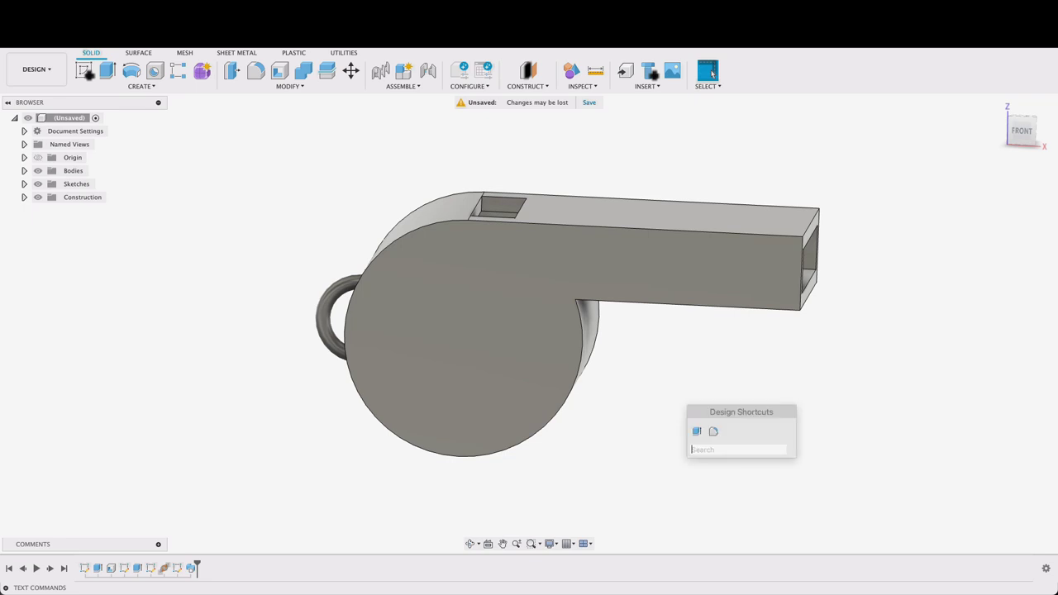
{"action": "type", "text": "ap"}
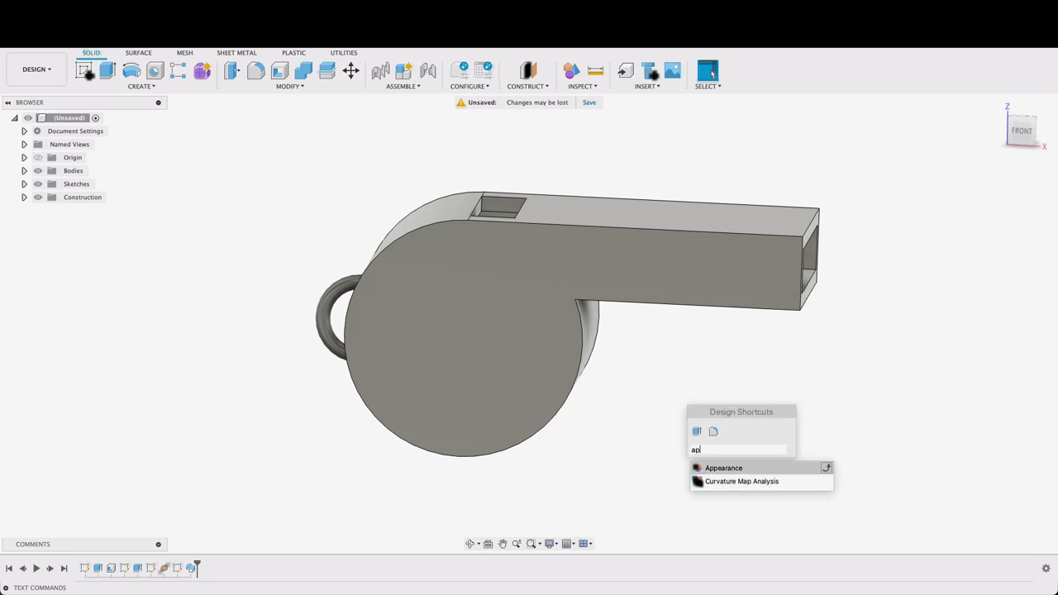
{"action": "key", "text": "Return"}
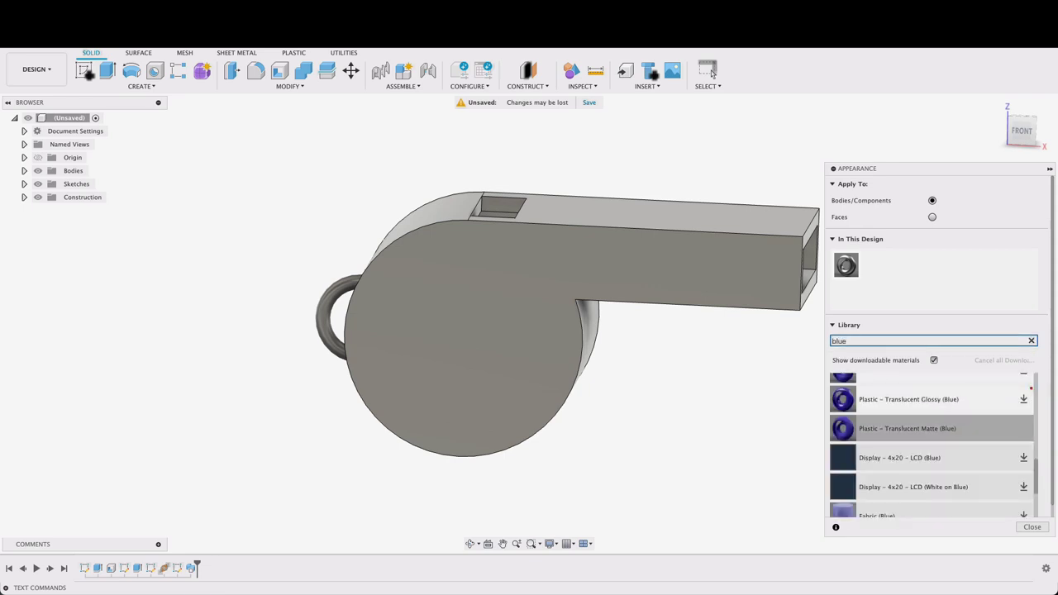
{"action": "key", "text": "Up"}
{"action": "left_click", "coordinate": [1023, 399]}
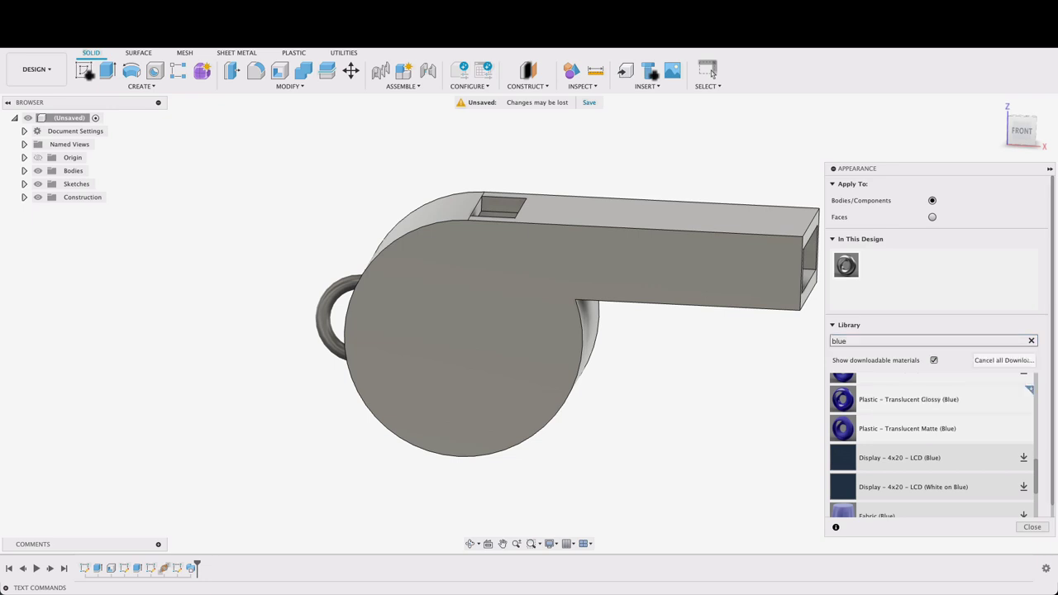
{"action": "key", "text": "Up"}
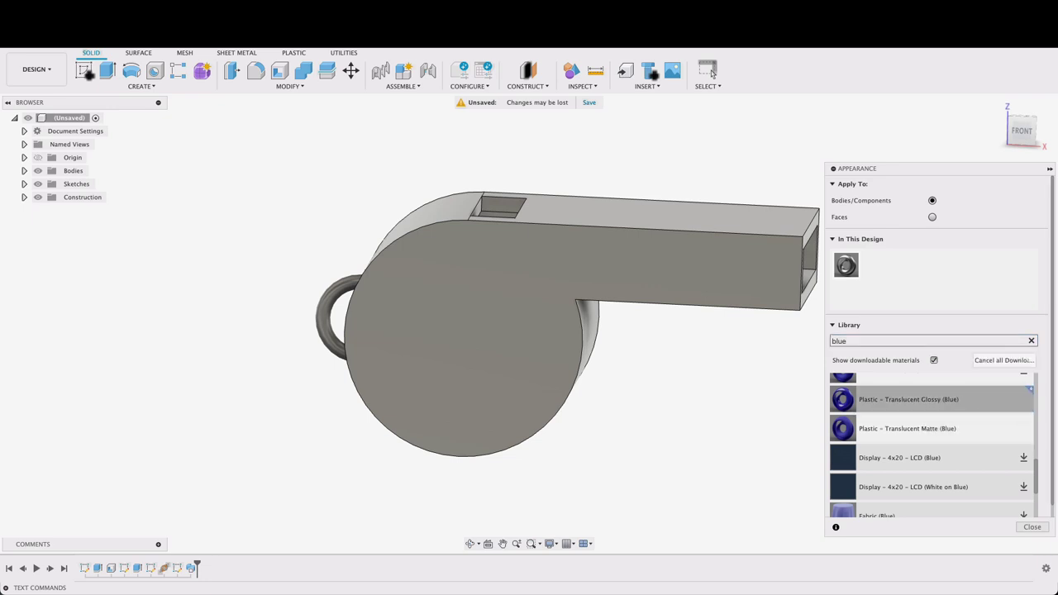
{"action": "left_click_drag", "start_coordinate": [842, 399], "coordinate": [541, 343]}
{"action": "key", "text": "Escape"}
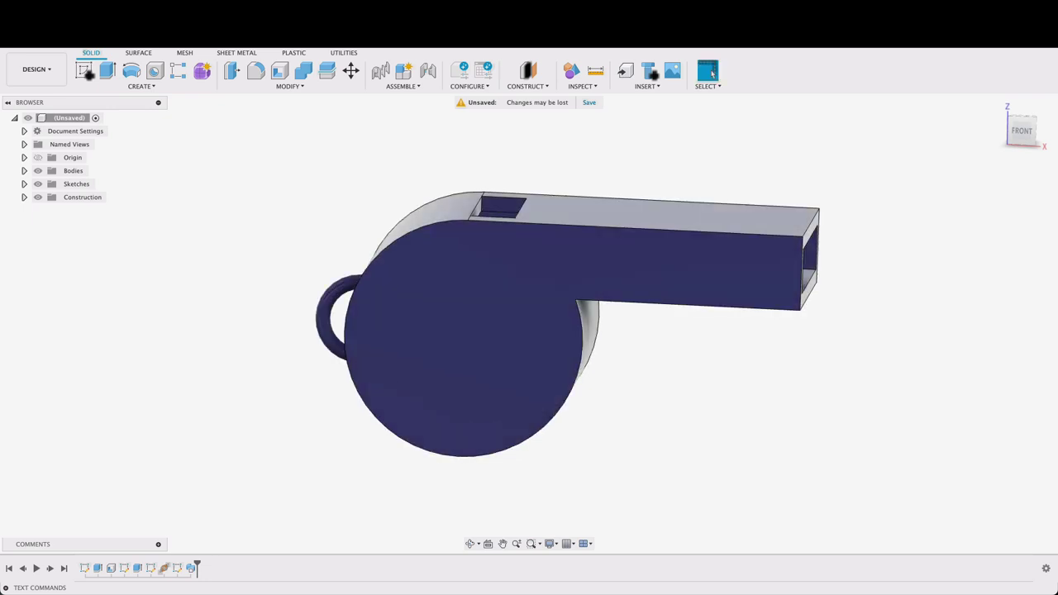
{"action": "scroll", "coordinate": [818, 428], "scroll_direction": "down", "scroll_amount": 1}
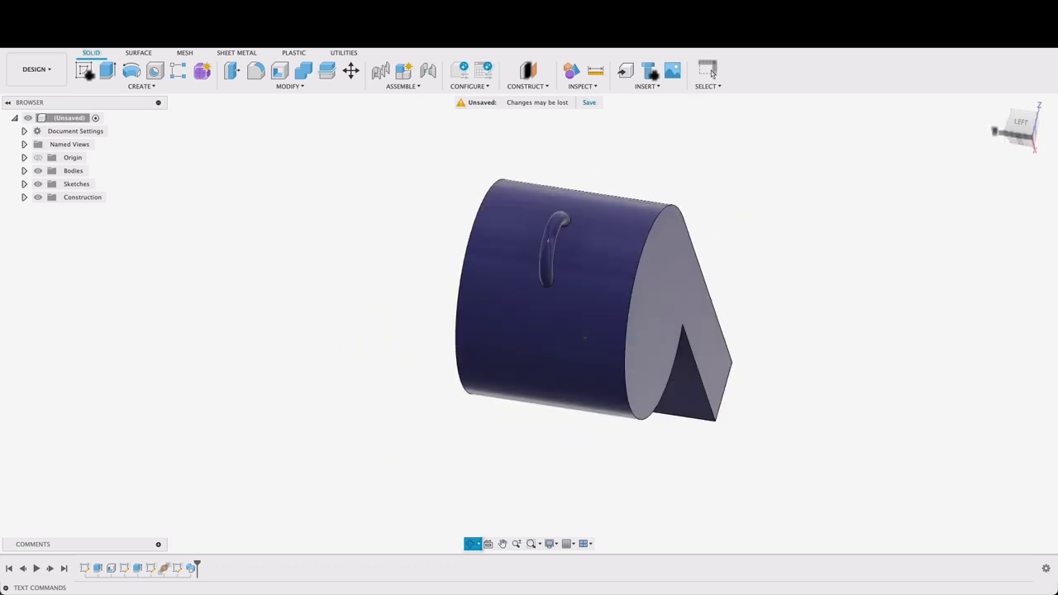